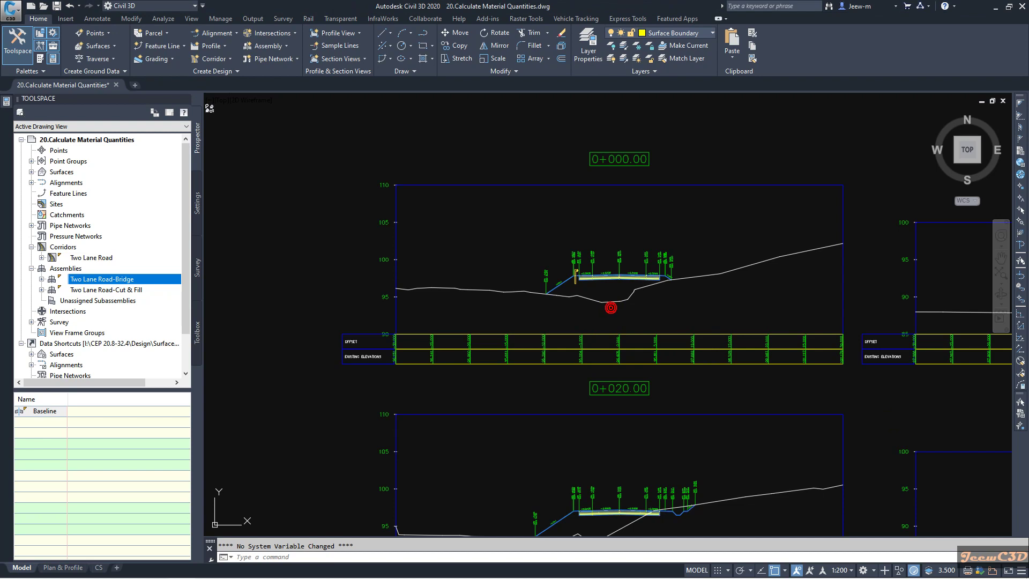
pyautogui.scroll(4, 611, 308)
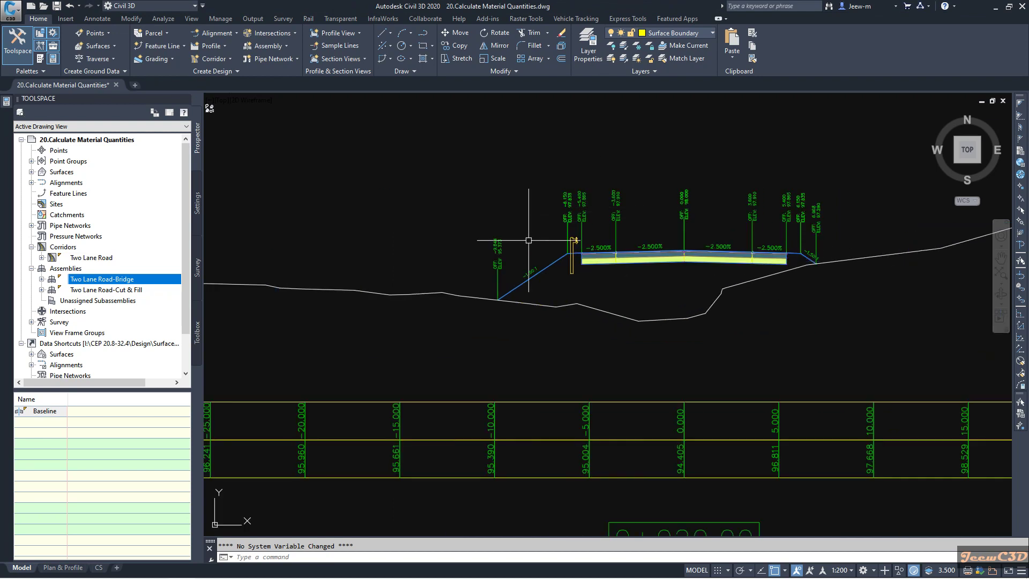
pyautogui.scroll(8, 566, 263)
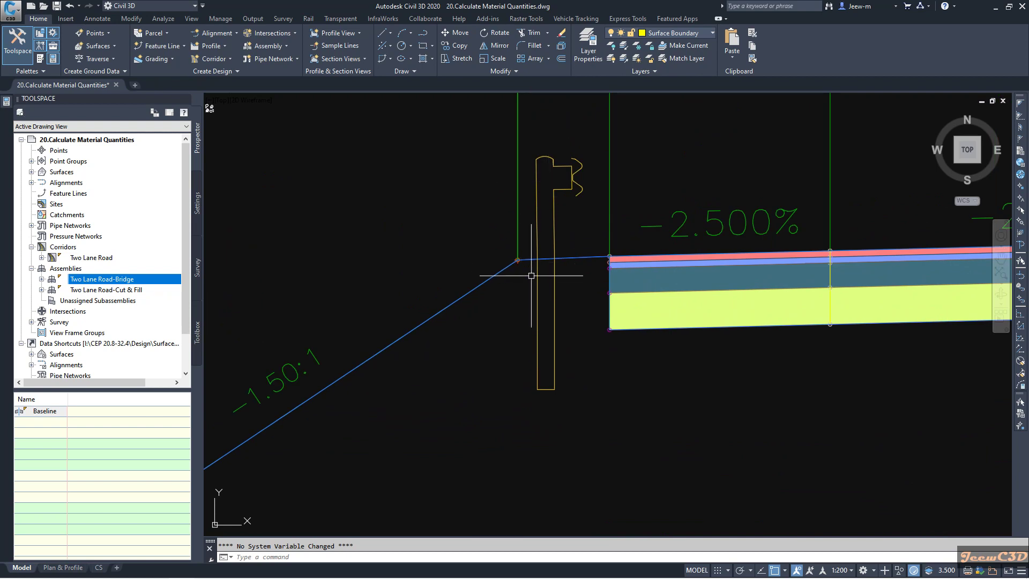
pyautogui.scroll(-2, 535, 298)
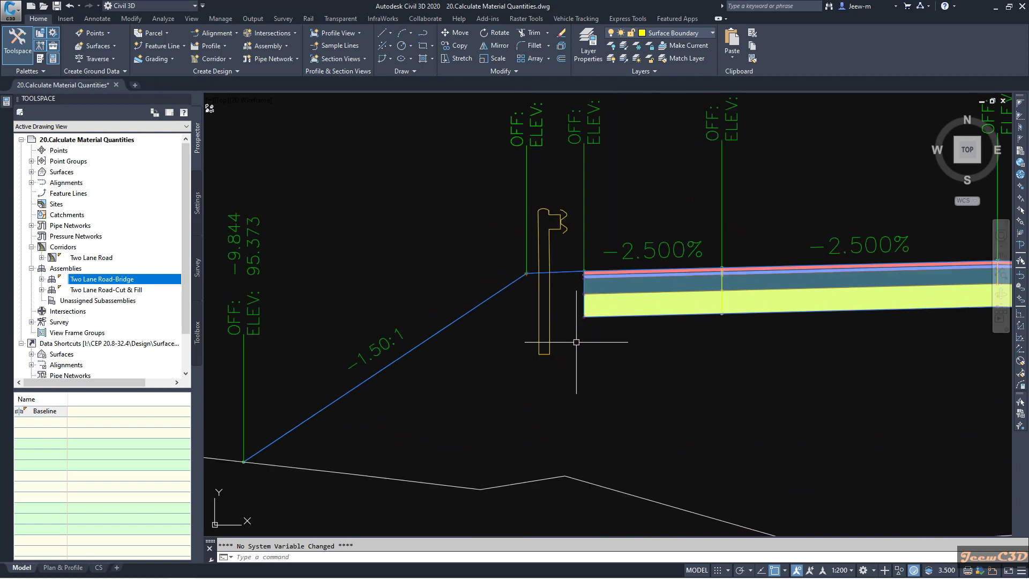
pyautogui.moveTo(576, 342)
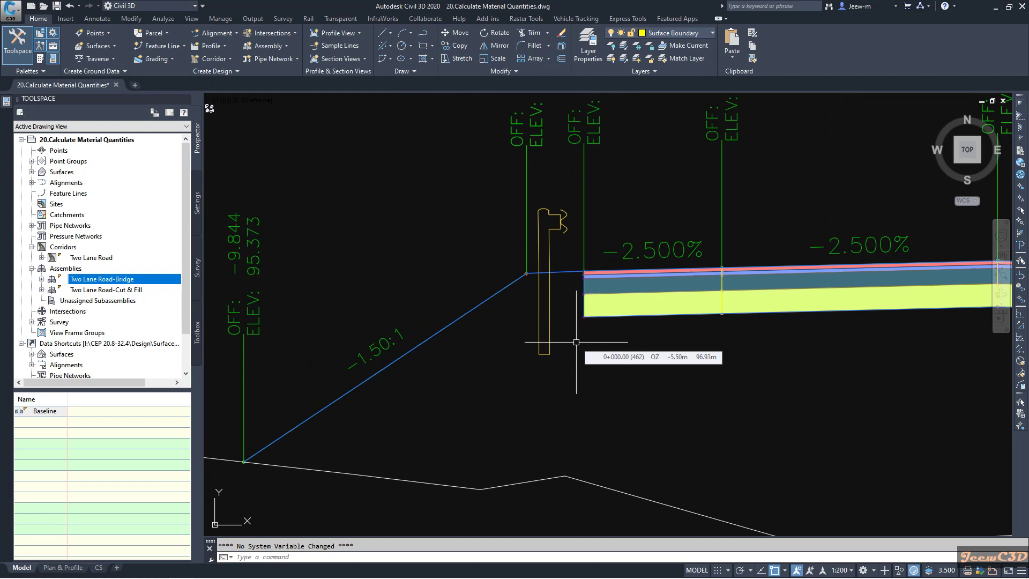
pyautogui.scroll(-5, 576, 342)
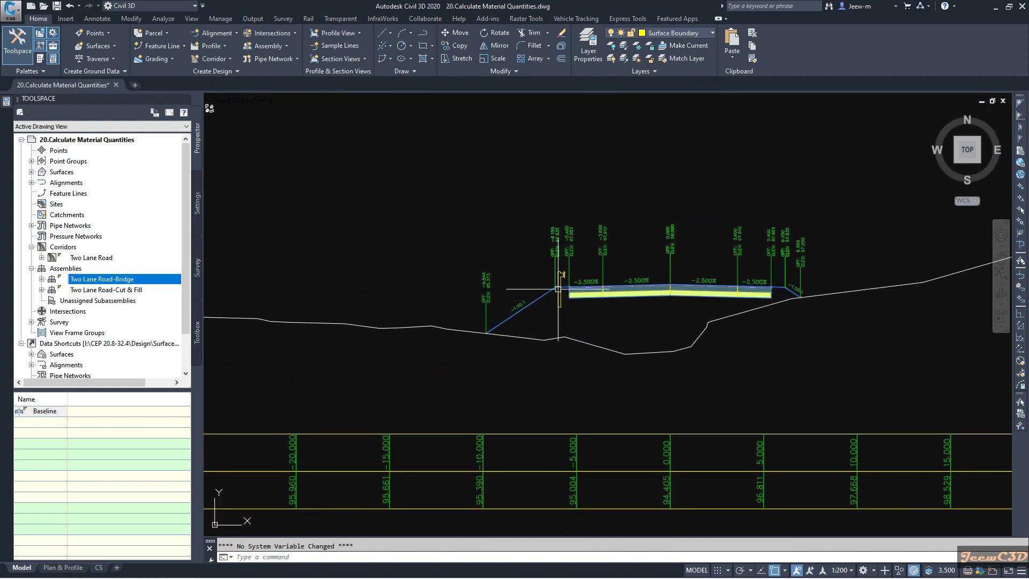
pyautogui.scroll(-3, 558, 289)
pyautogui.moveTo(574, 541); pyautogui.dragTo(578, 383, button='middle')
pyautogui.scroll(5, 571, 408)
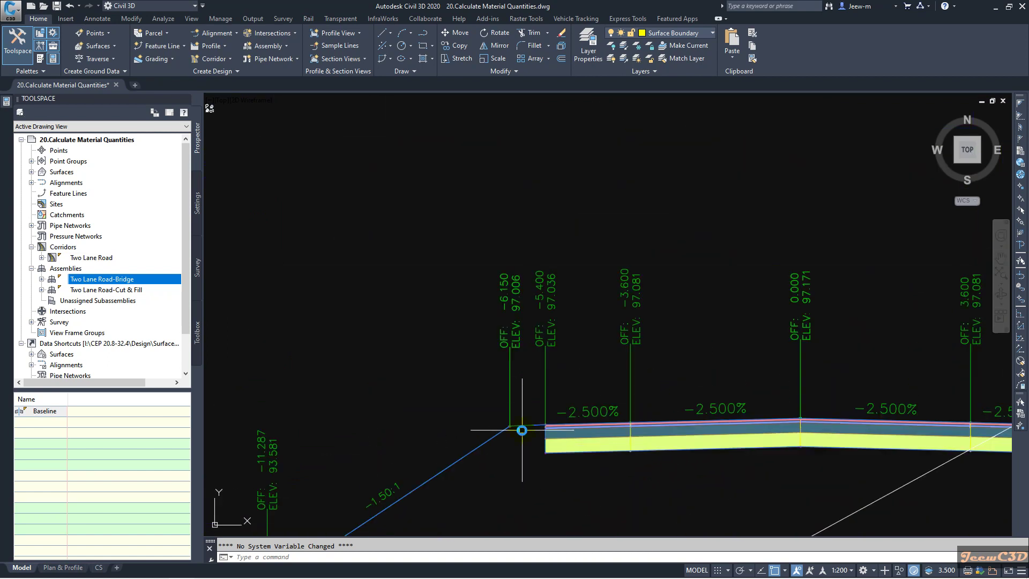
pyautogui.scroll(-3, 522, 431)
pyautogui.moveTo(551, 326); pyautogui.dragTo(504, 197, button='middle')
pyautogui.scroll(8, 511, 207)
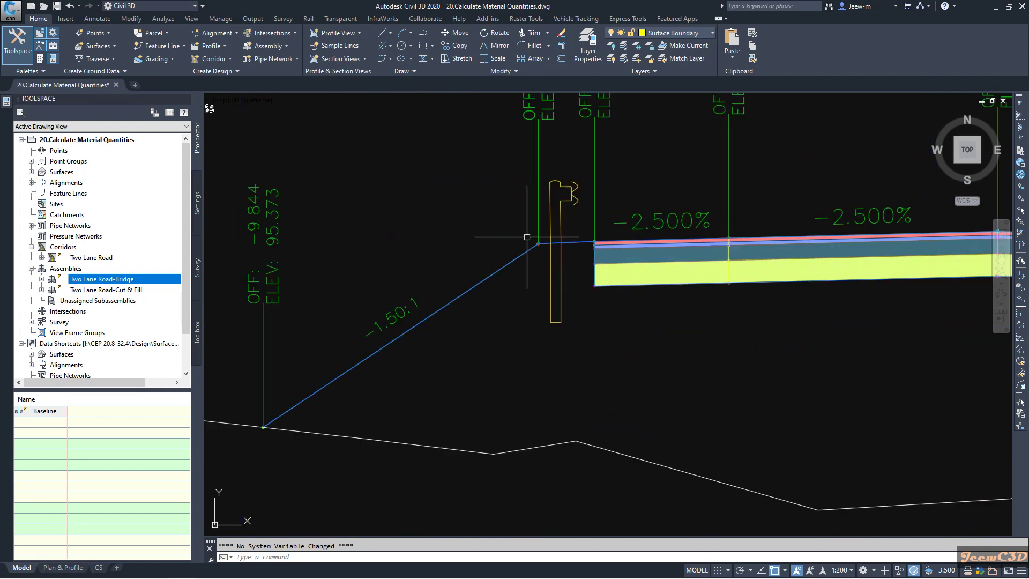
pyautogui.click(565, 236)
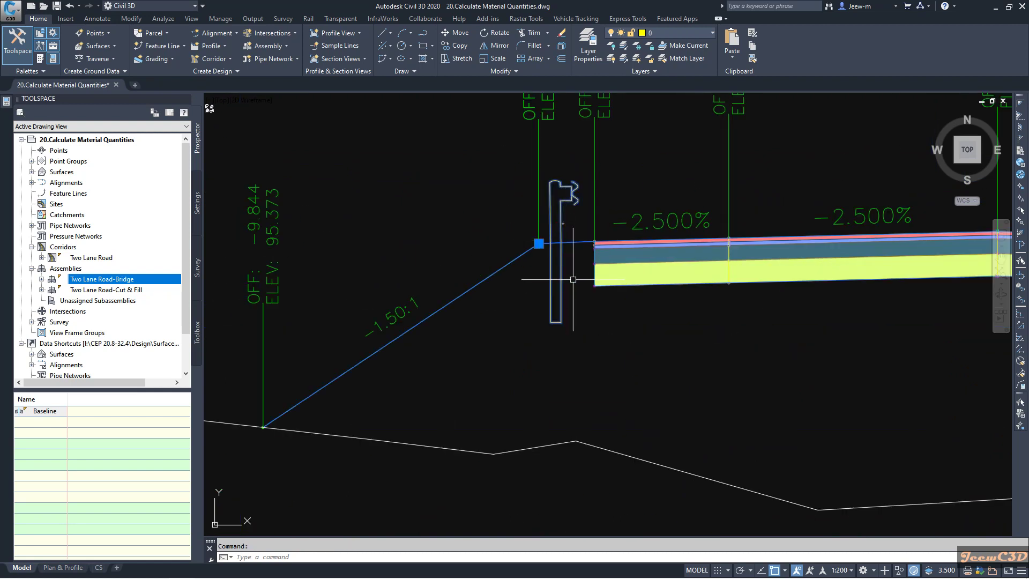
pyautogui.scroll(4, 538, 242)
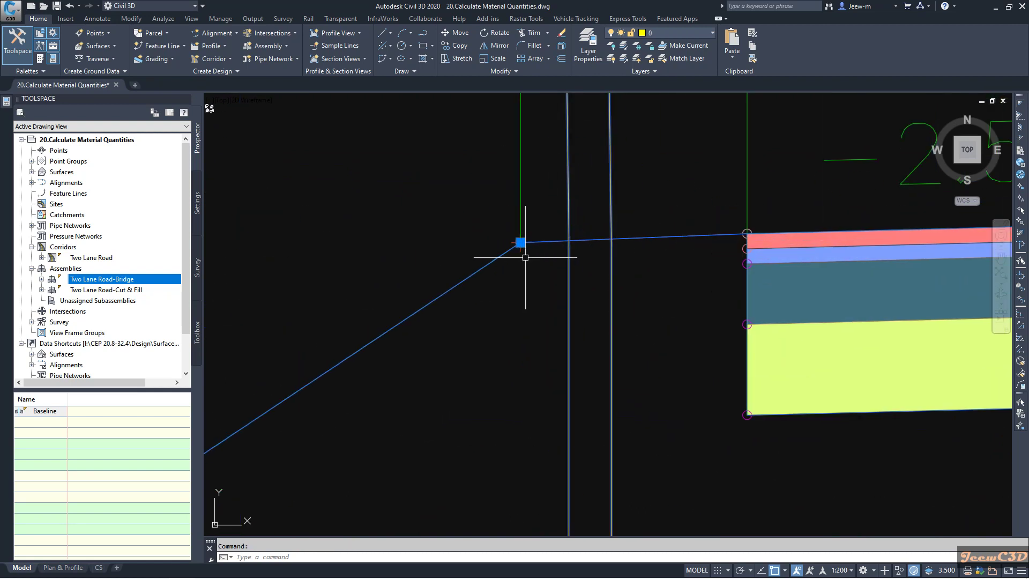
pyautogui.scroll(-4, 533, 261)
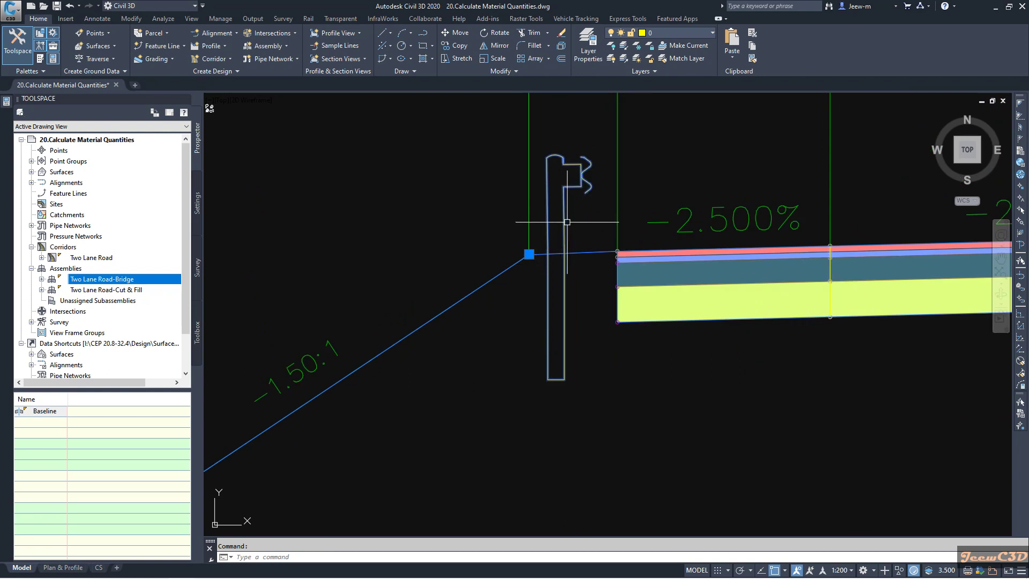
pyautogui.scroll(4, 566, 230)
pyautogui.scroll(4, 481, 317)
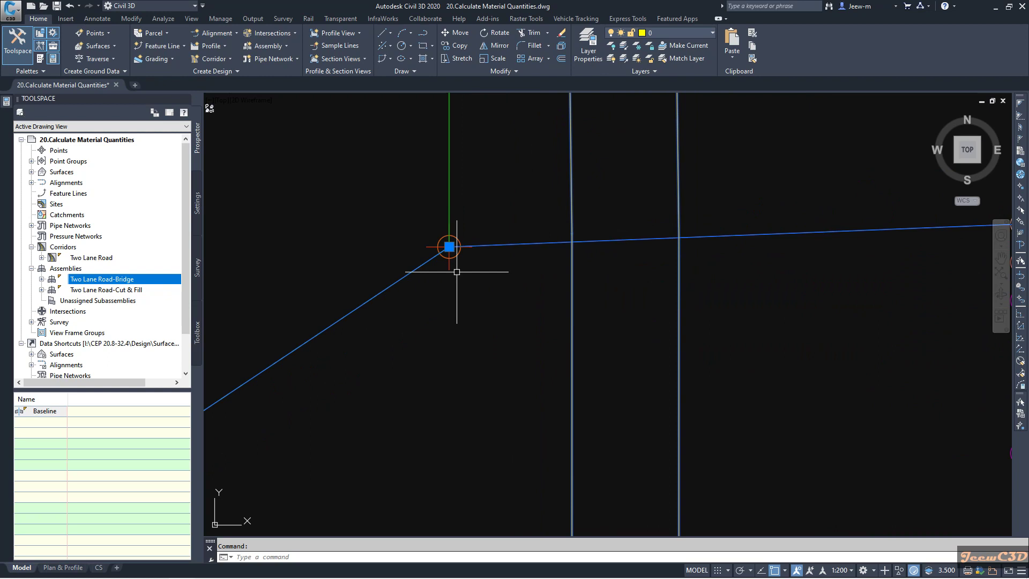
pyautogui.scroll(-4, 456, 272)
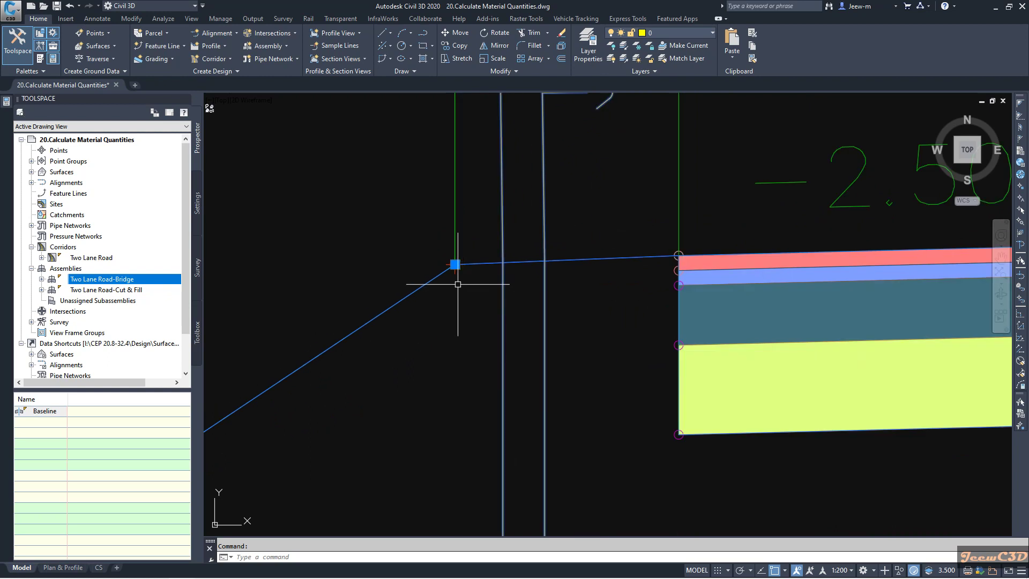
pyautogui.scroll(4, 458, 281)
pyautogui.scroll(-4, 459, 268)
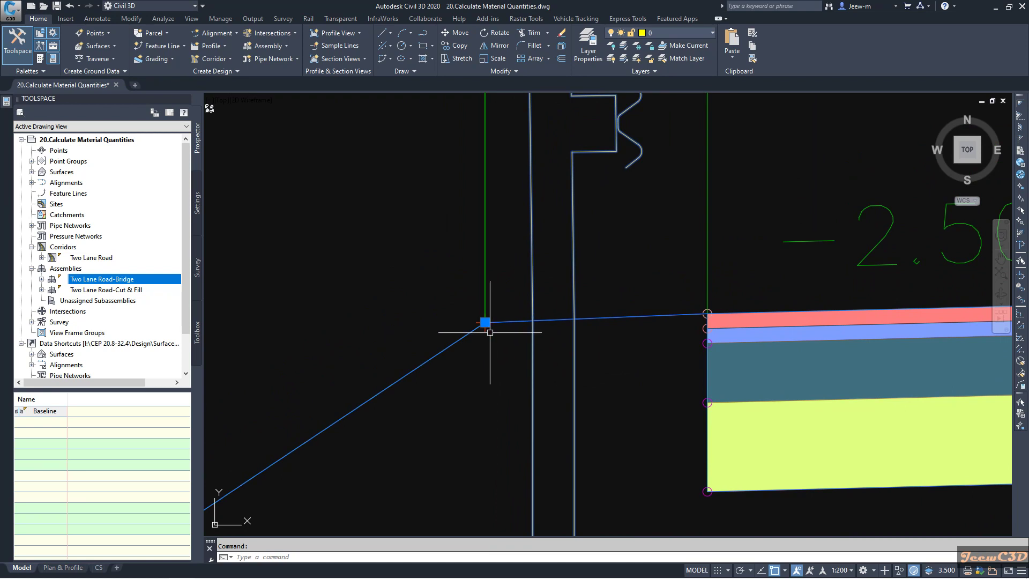
pyautogui.scroll(2, 483, 325)
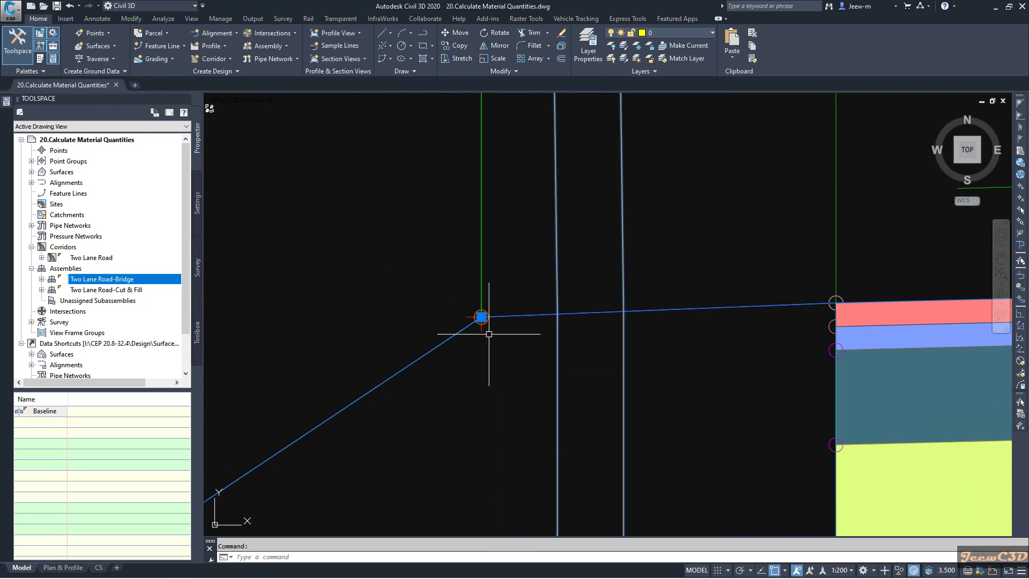
pyautogui.scroll(-2, 488, 334)
pyautogui.scroll(-2, 517, 276)
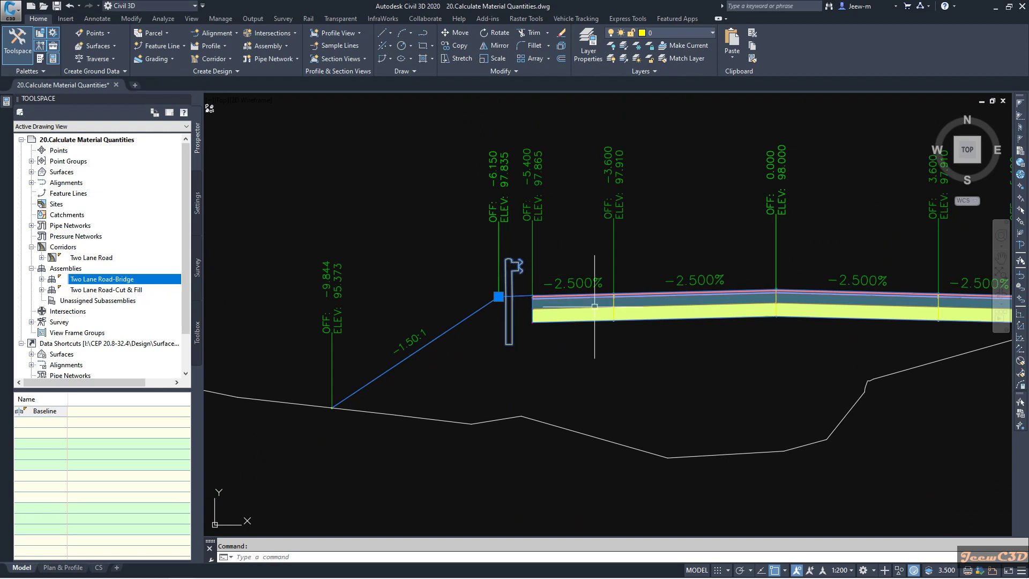
pyautogui.moveTo(7, 102)
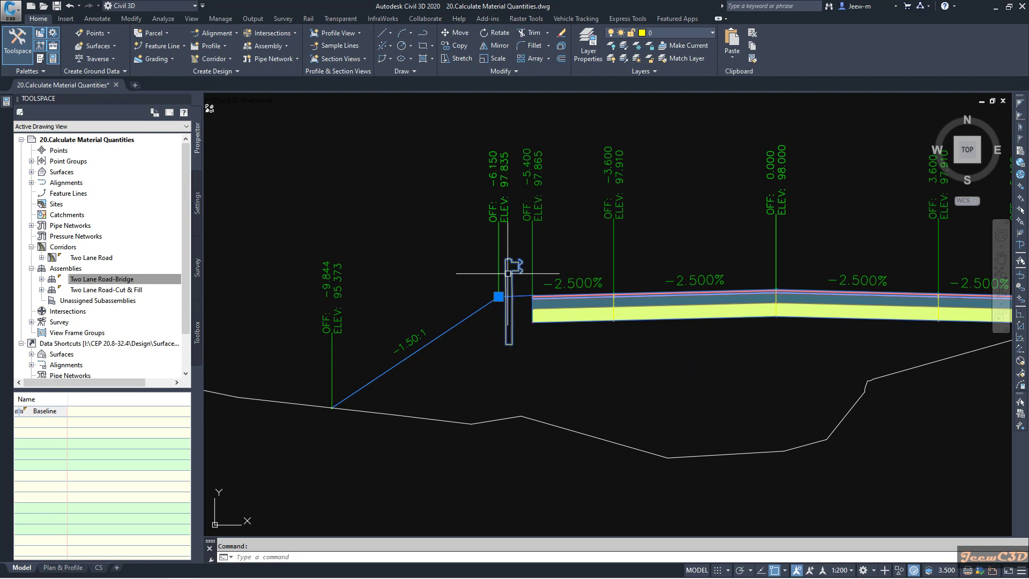
pyautogui.scroll(-3, 623, 363)
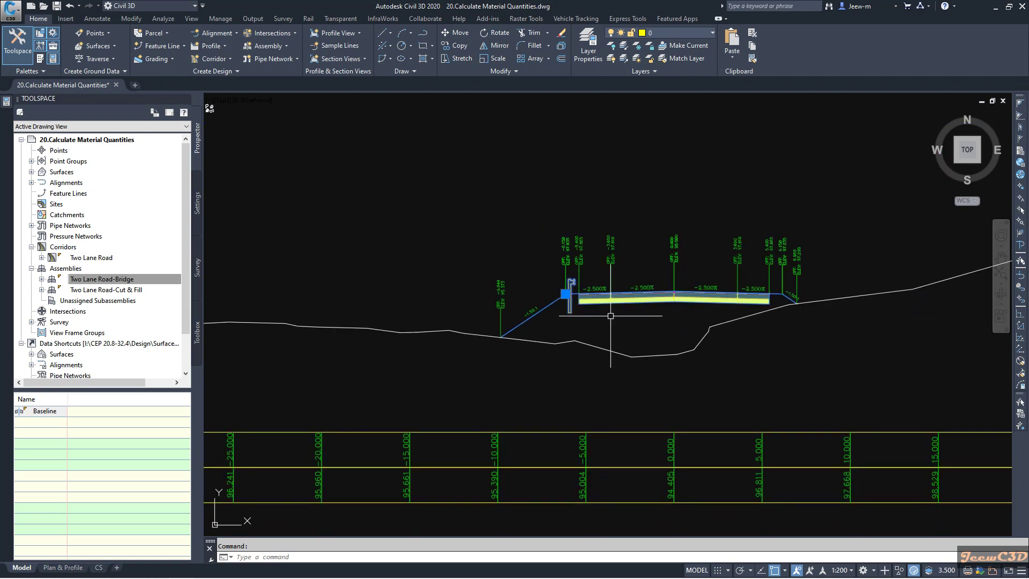
pyautogui.scroll(2, 585, 329)
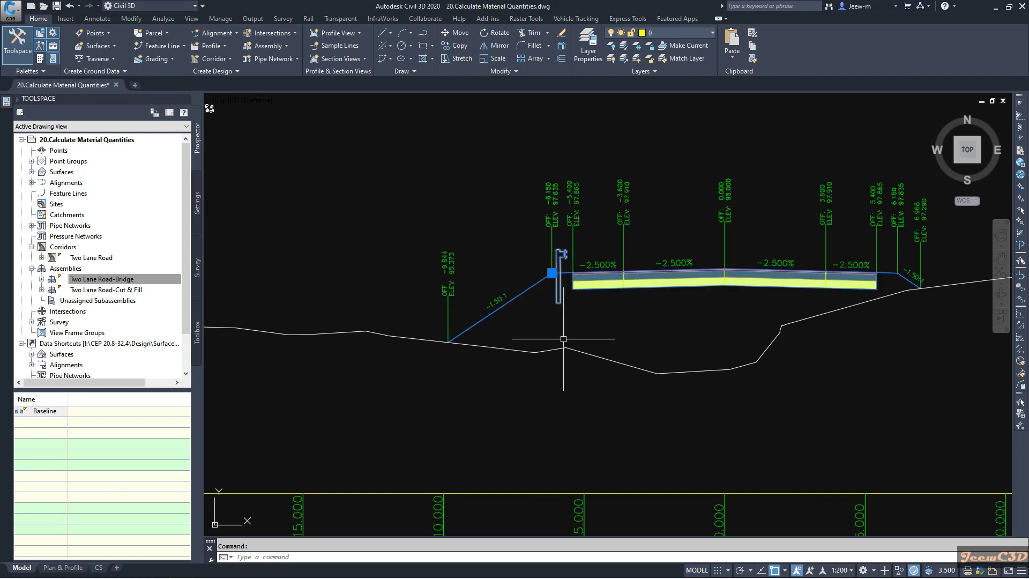
pyautogui.scroll(2, 563, 339)
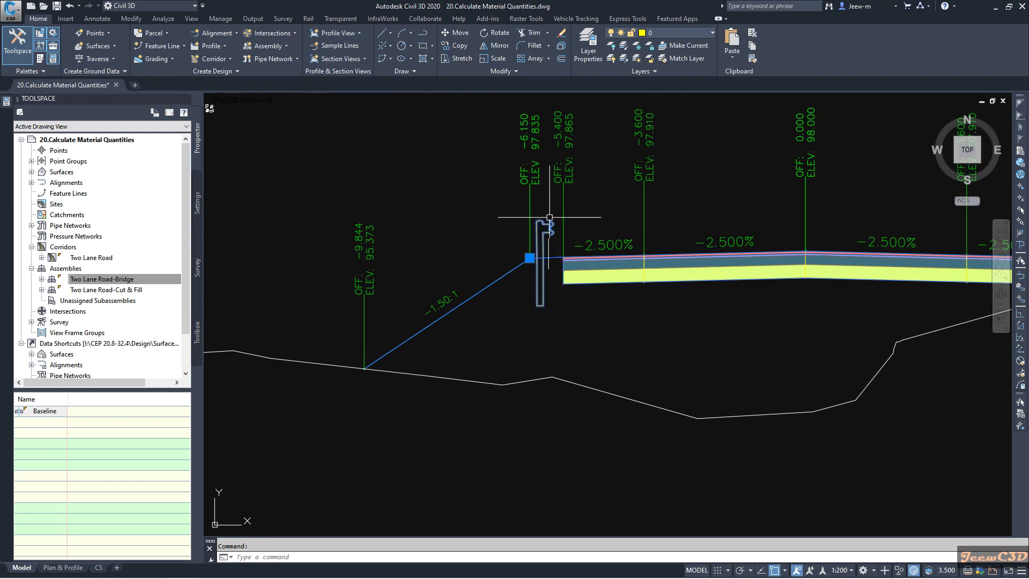
pyautogui.scroll(-2, 650, 234)
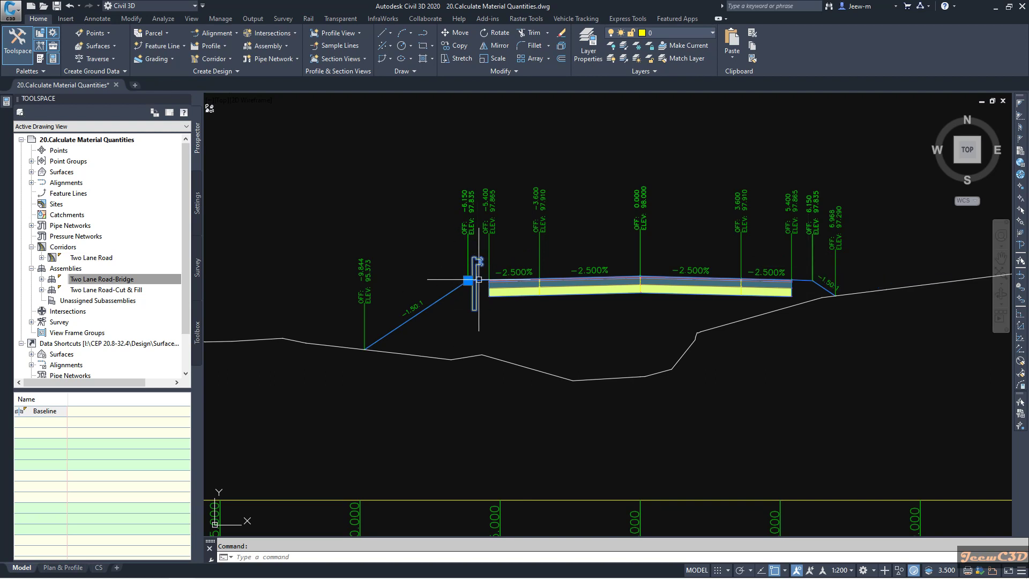
# - Clear the guard rail selection and zoom in on the Two Lane Road-Bridge assembly's left link
pyautogui.press('Escape')
pyautogui.scroll(-8, 486, 313)
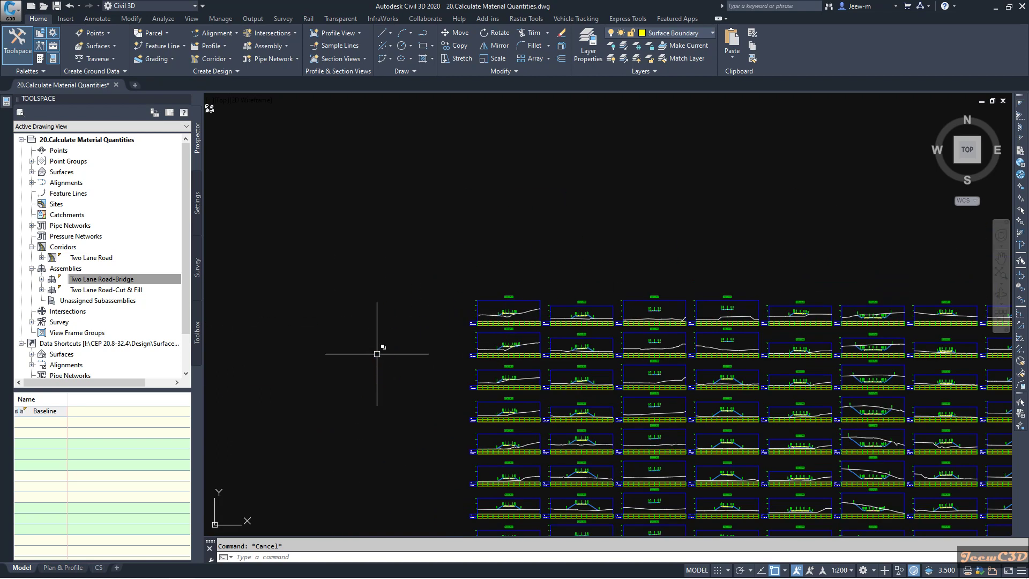
pyautogui.scroll(-5, 425, 337)
pyautogui.scroll(10, 436, 310)
pyautogui.scroll(10, 482, 327)
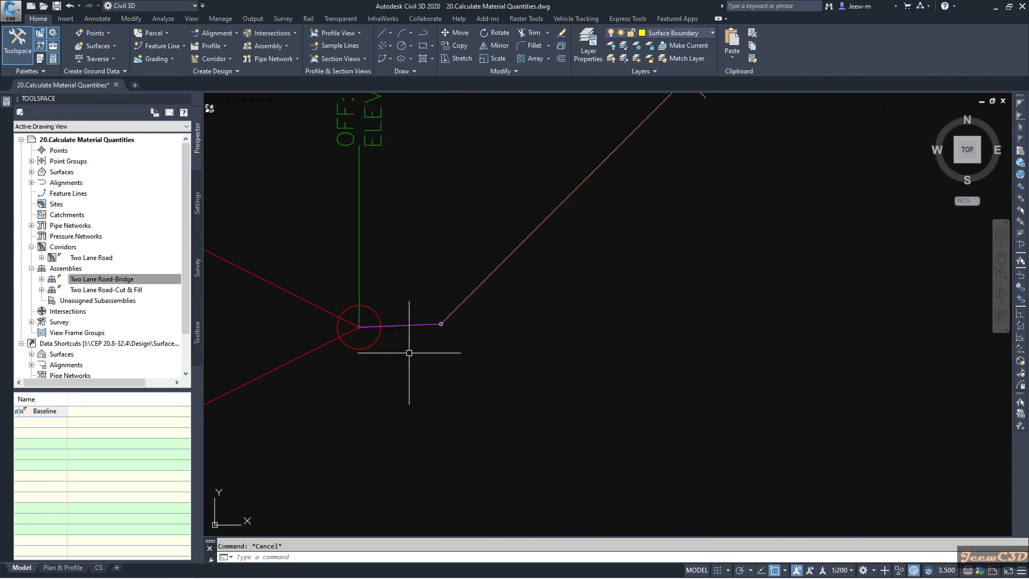
pyautogui.scroll(4, 394, 356)
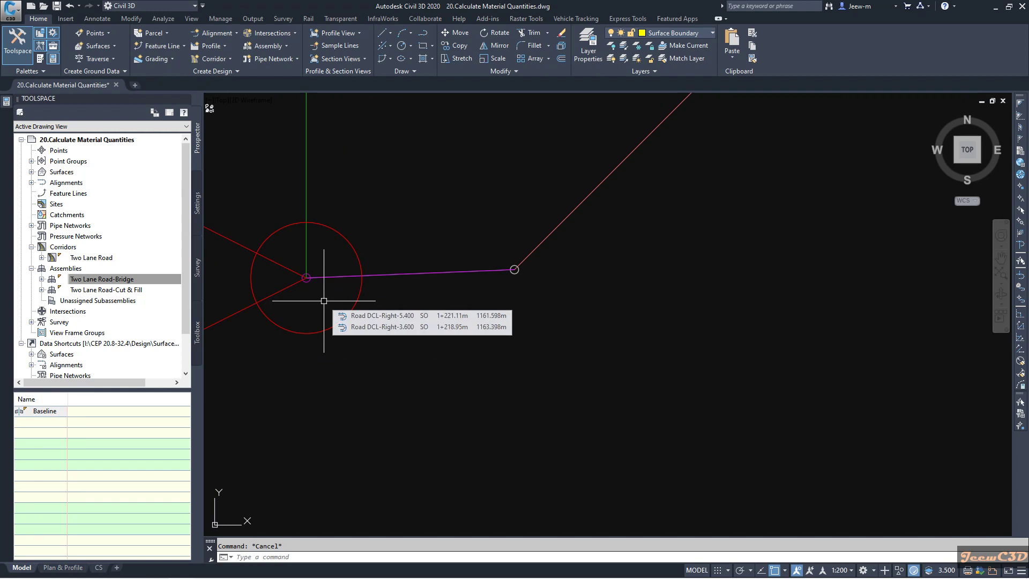
# - Attach a Generic MarkPoint subassembly to the Two Lane Road-Bridge assembly's marker point
pyautogui.click(39, 58)
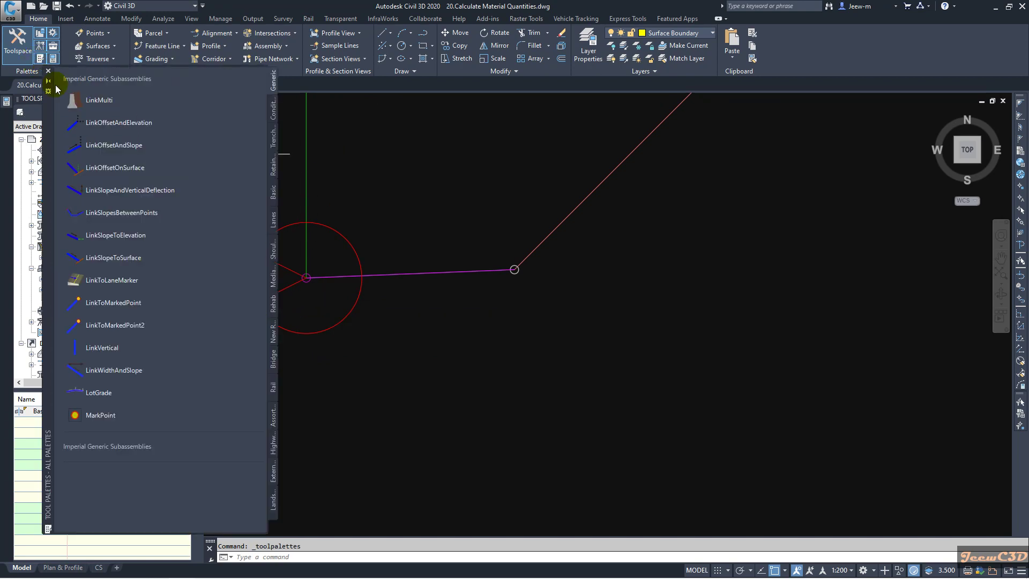
pyautogui.click(269, 516)
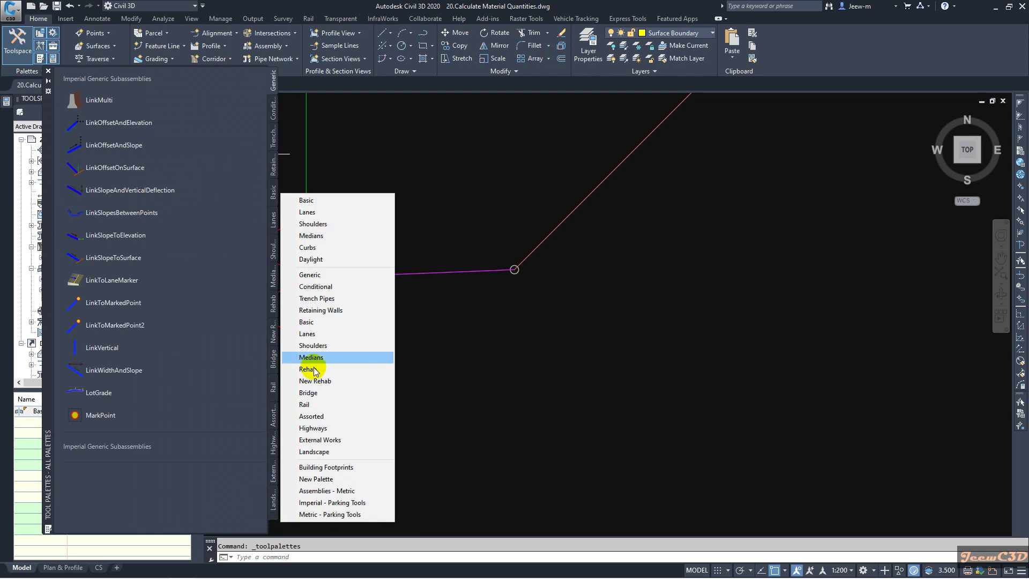
pyautogui.click(310, 274)
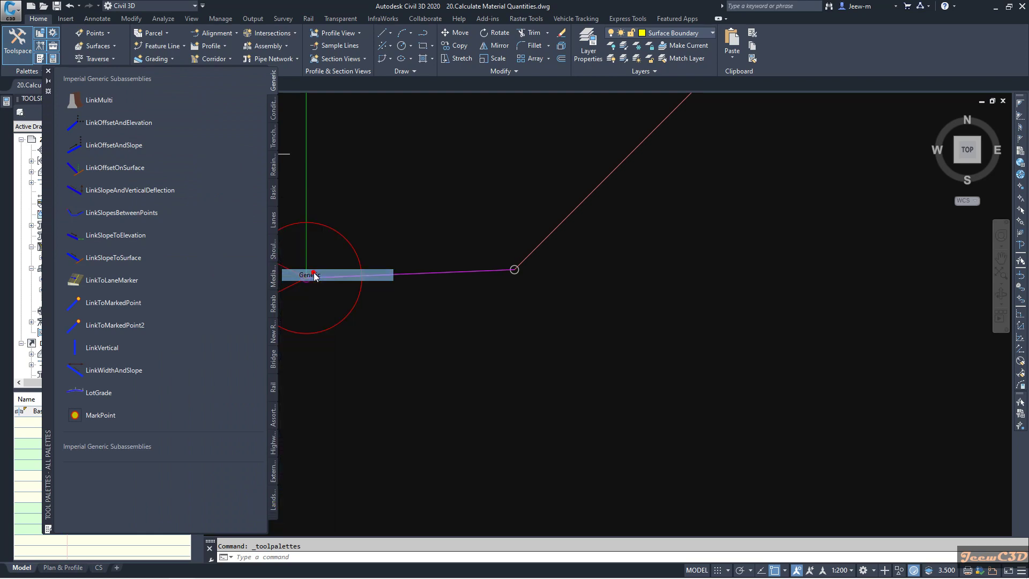
pyautogui.click(106, 420)
pyautogui.scroll(5, 516, 378)
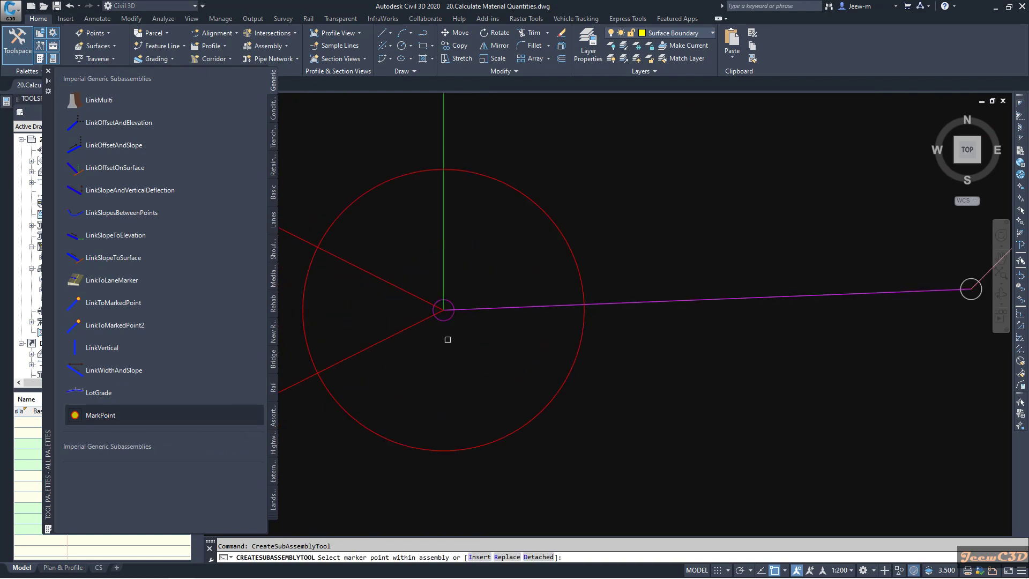
pyautogui.scroll(2, 449, 356)
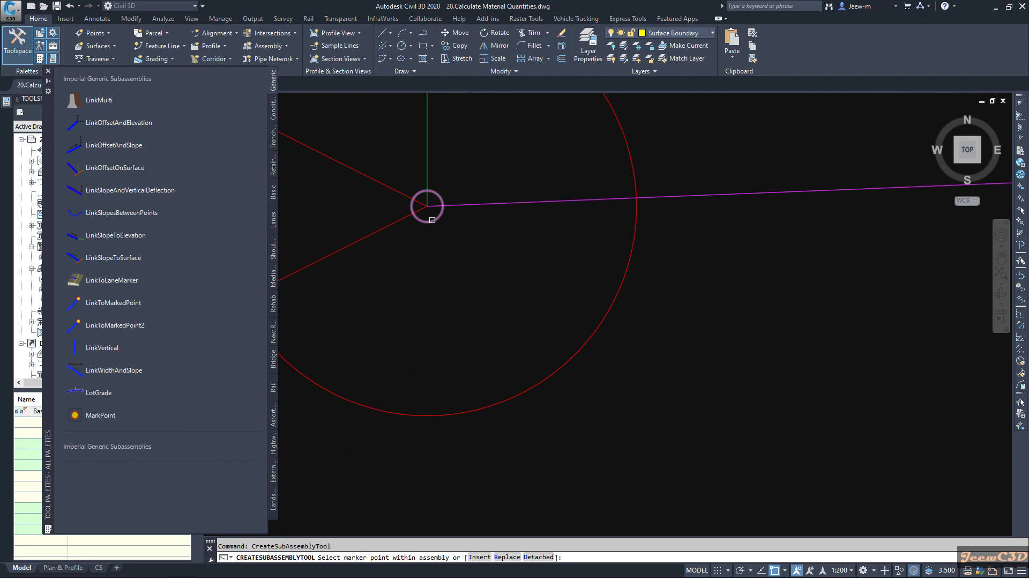
pyautogui.click(430, 221)
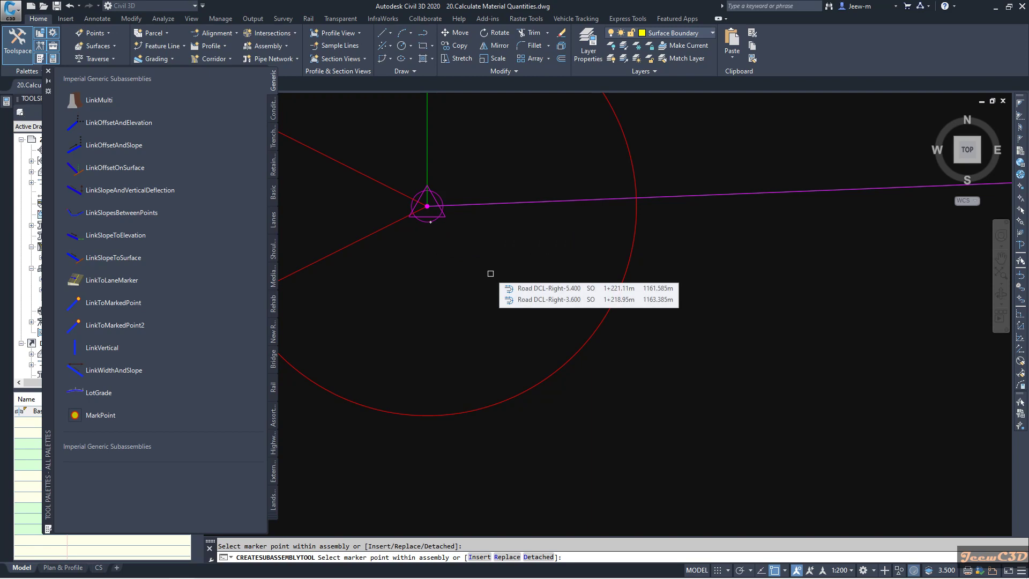
pyautogui.press('Escape')
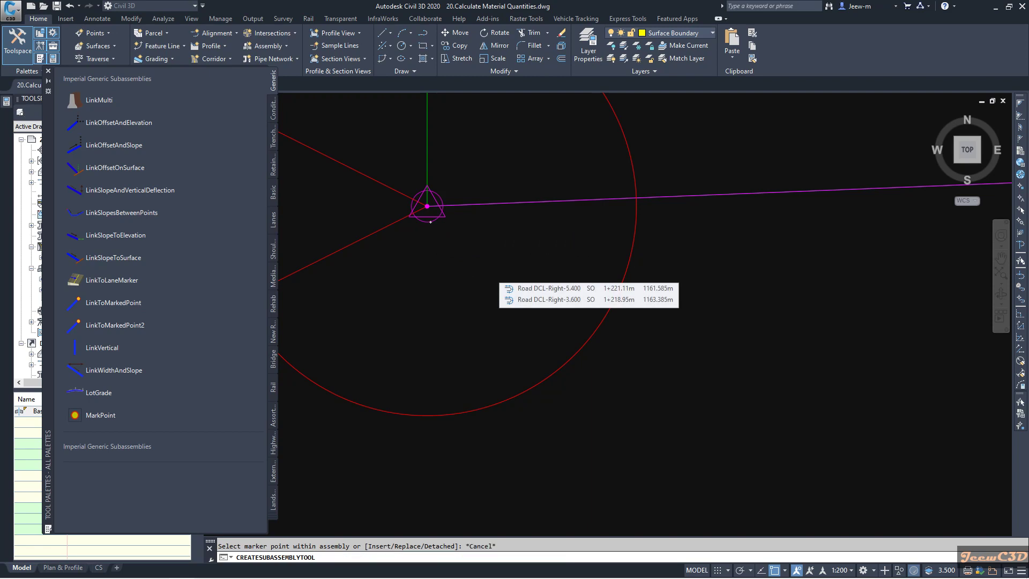
# - Close the tool palettes and bring up the new MarkPoint subassembly's properties
pyautogui.scroll(-2, 505, 294)
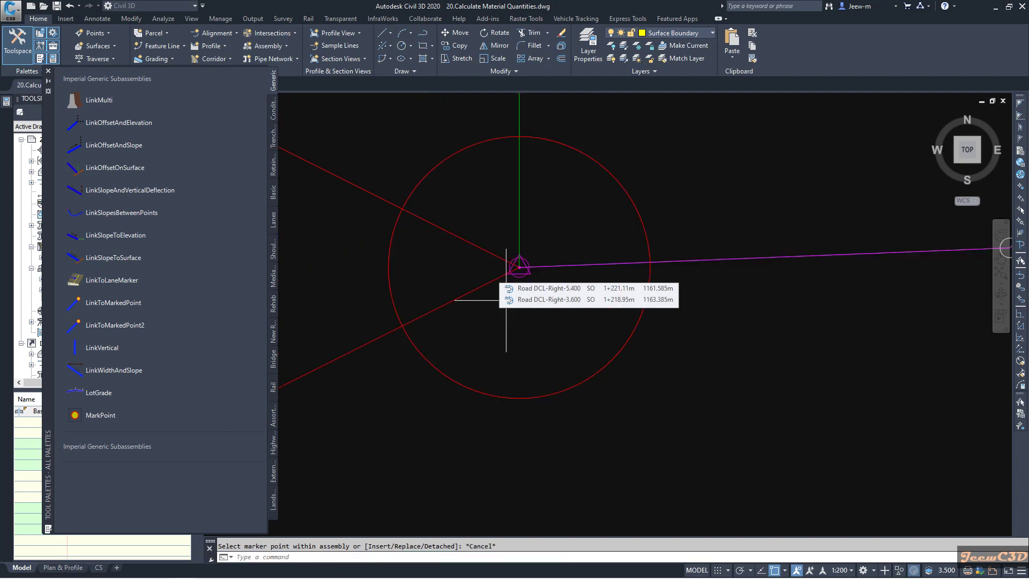
pyautogui.click(48, 71)
pyautogui.scroll(4, 532, 285)
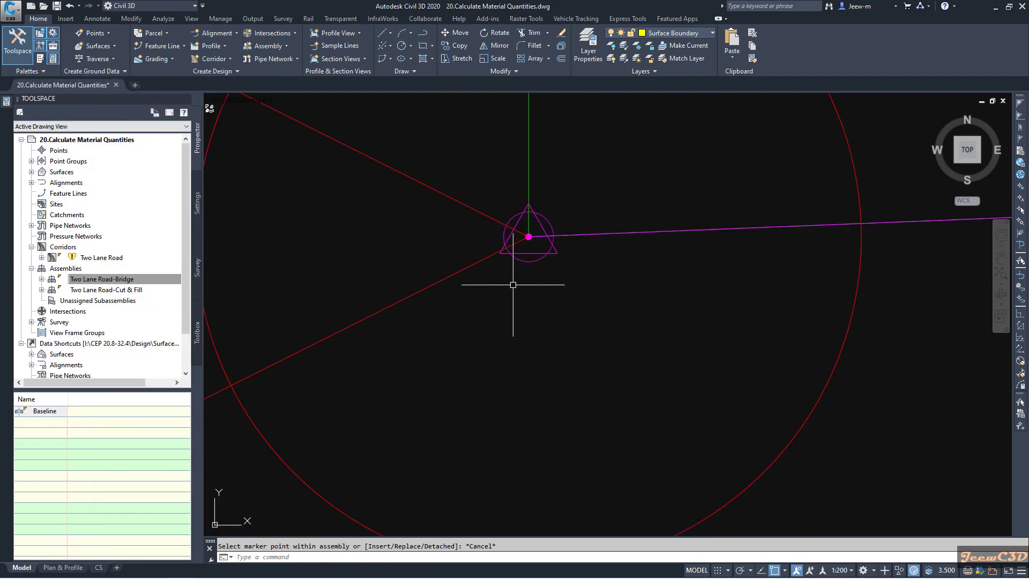
pyautogui.click(530, 235)
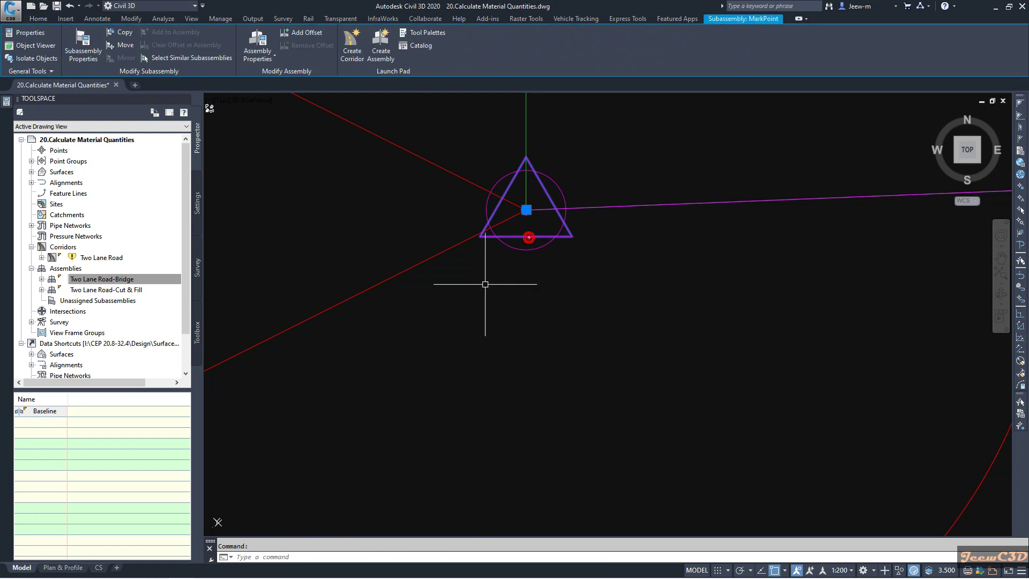
pyautogui.click(84, 44)
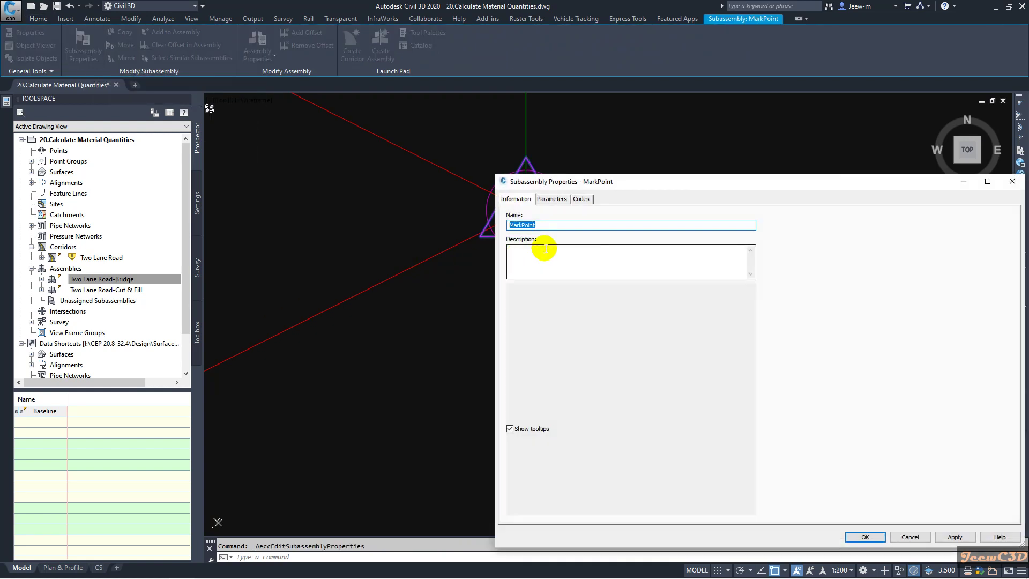
# - Name the MarkPoint subassembly Guard Rail Left
pyautogui.write('Guard Rail Left')
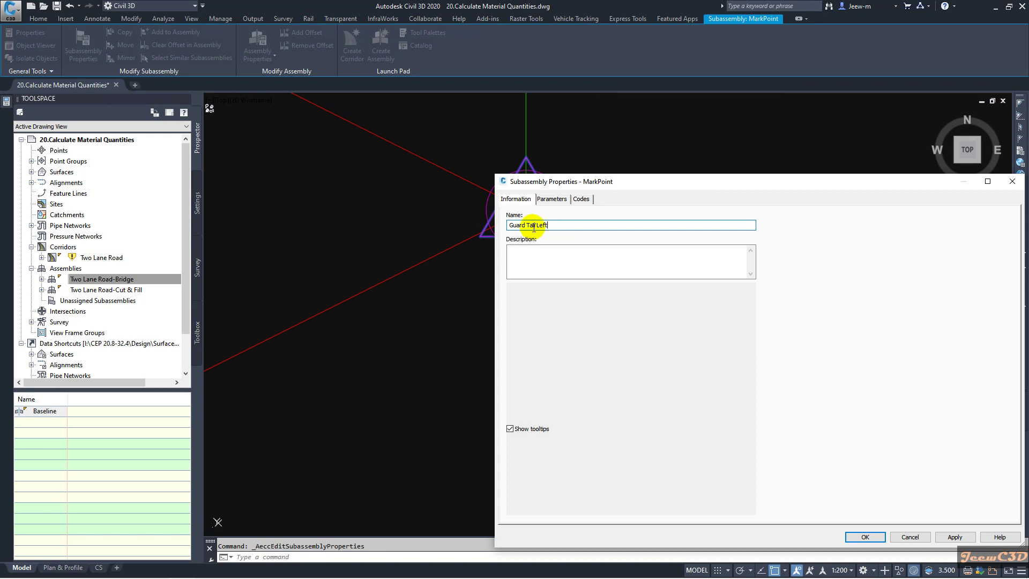
pyautogui.press('BackSpace')
pyautogui.write('R')
# - Set the Point Name parameter to Guard Rail Left and Point Codes to GR_L
pyautogui.click(552, 199)
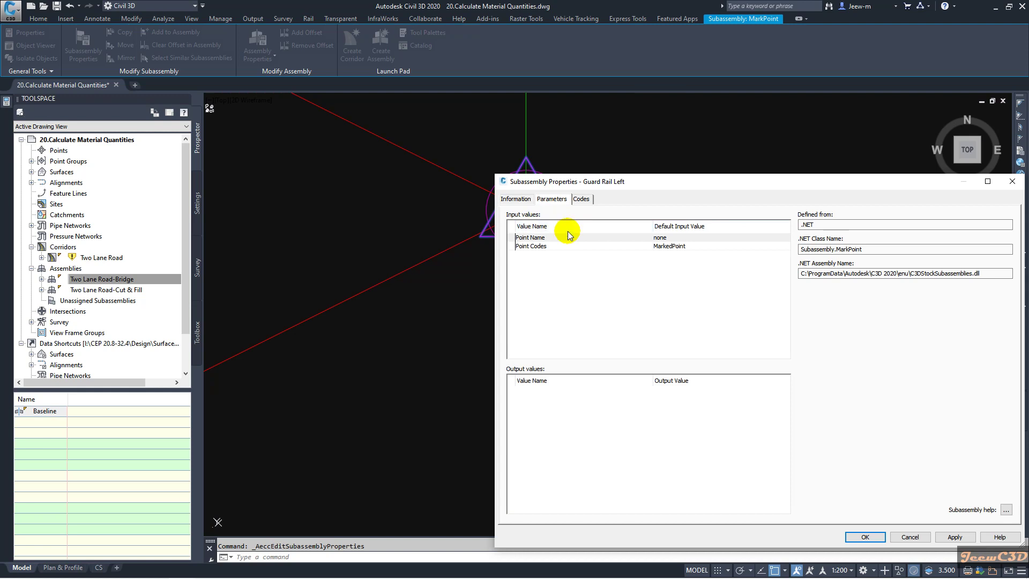
pyautogui.click(669, 238)
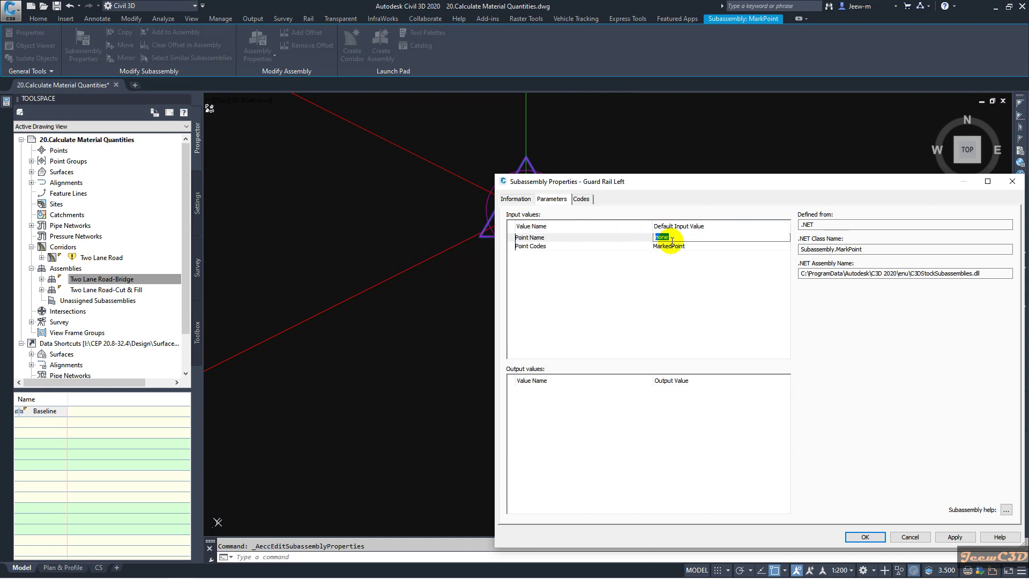
pyautogui.write('Guard Rail Left')
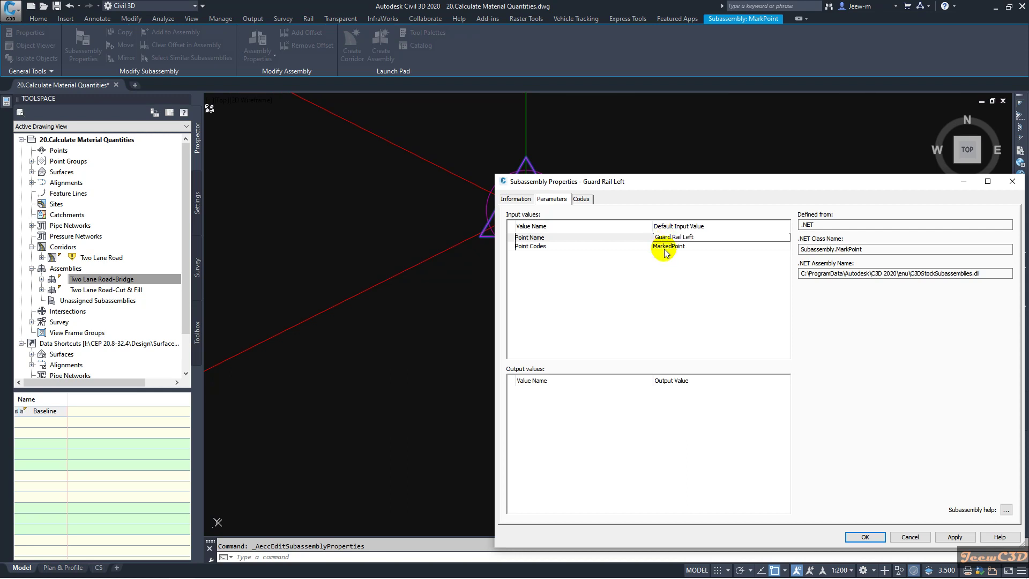
pyautogui.click(663, 246)
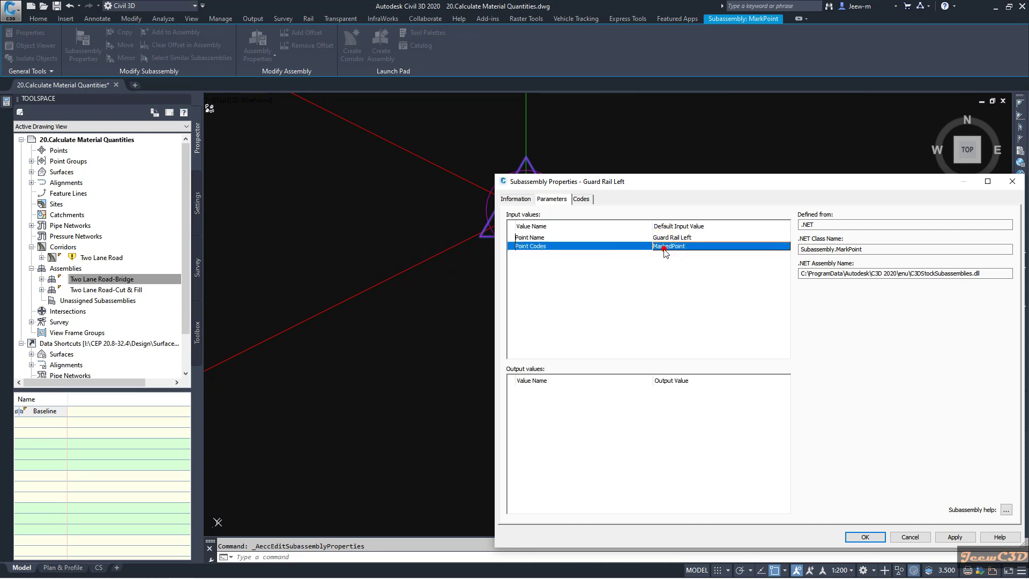
pyautogui.write('GR_L')
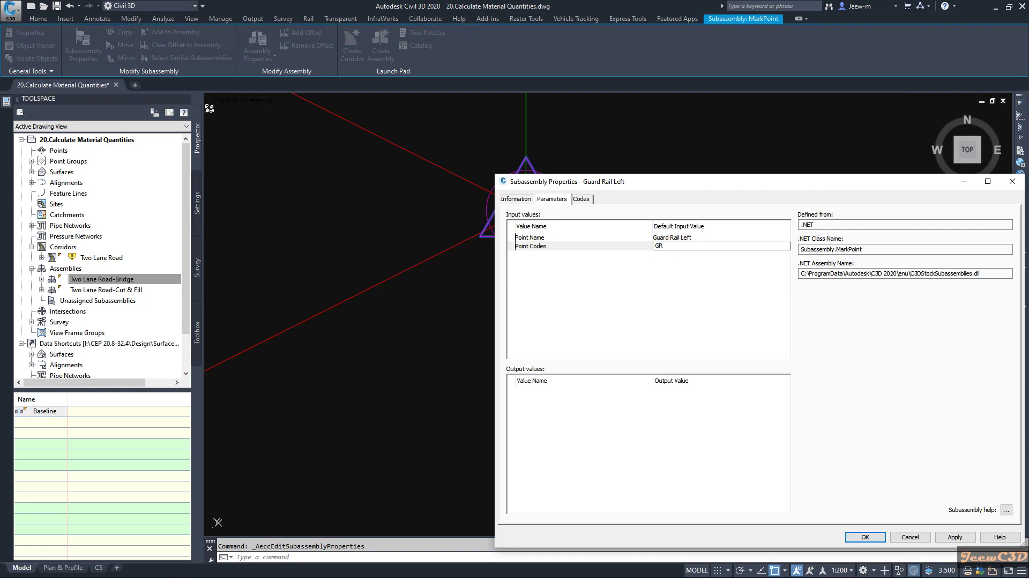
pyautogui.click(675, 264)
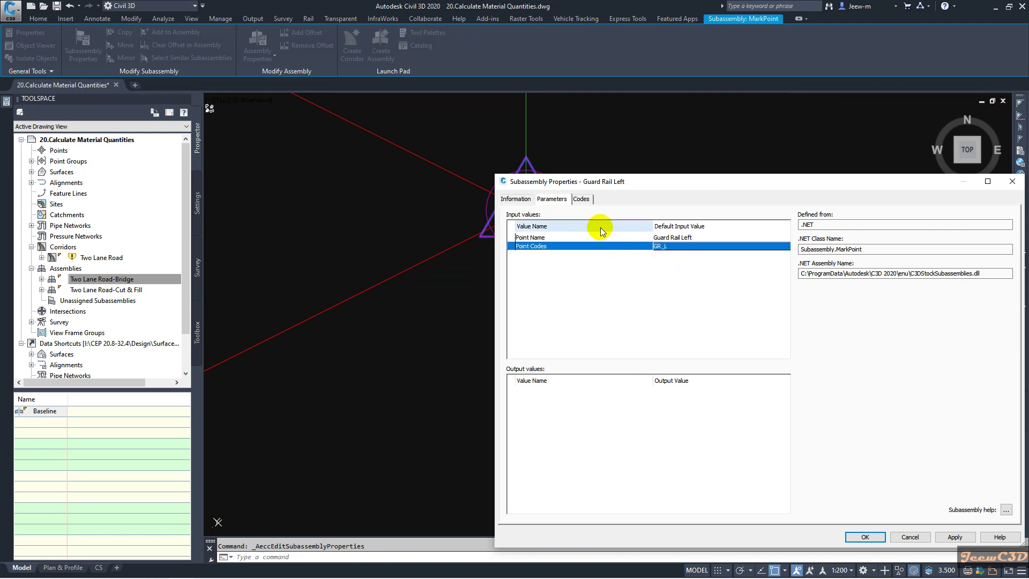
pyautogui.click(581, 199)
pyautogui.moveTo(647, 184); pyautogui.dragTo(471, 156)
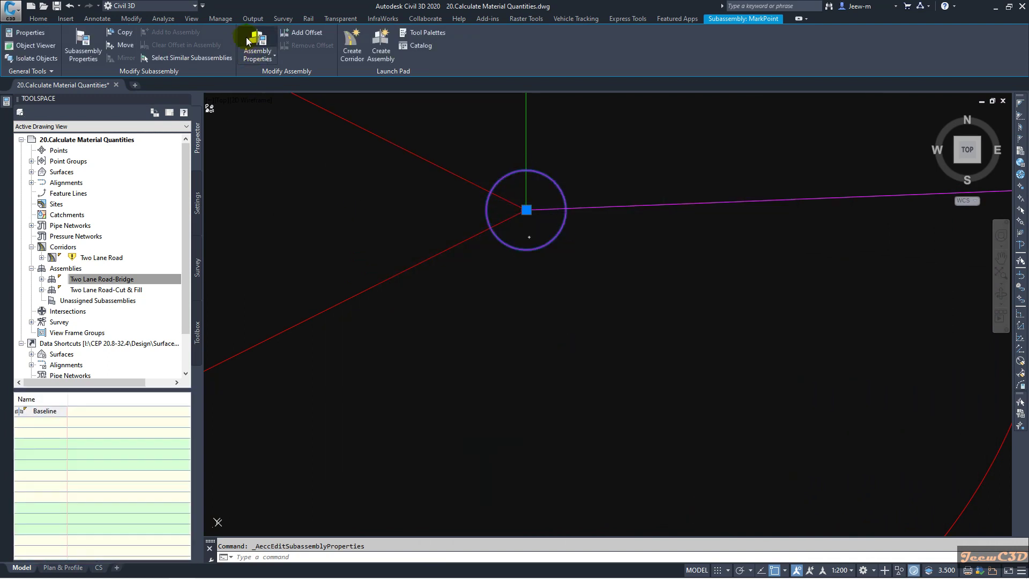
# - Edit the Two Lane Road-Cut & Fill assembly's current code set style, New Road Assembly Labels
pyautogui.click(247, 41)
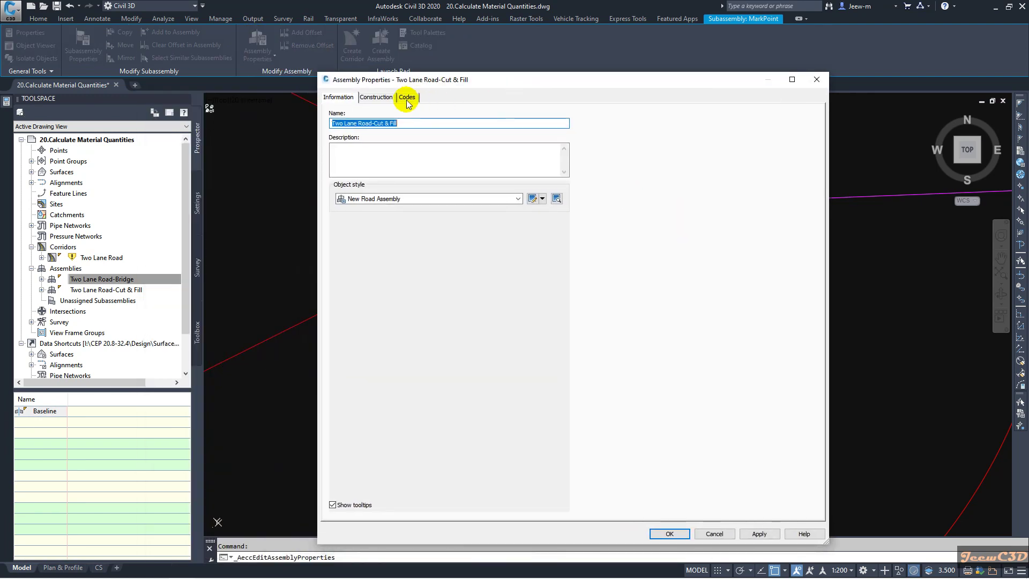
pyautogui.click(408, 99)
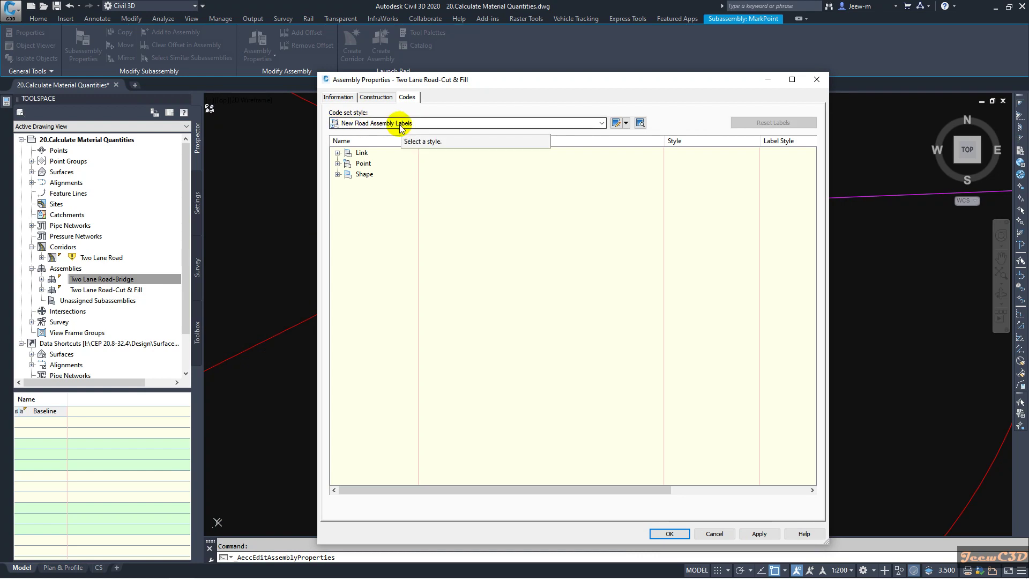
pyautogui.click(625, 123)
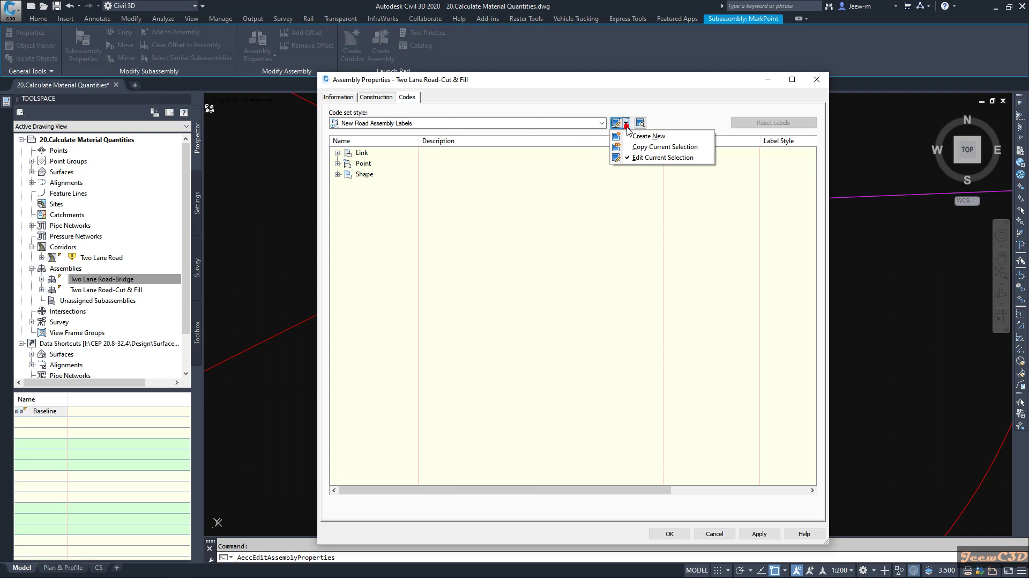
pyautogui.click(647, 157)
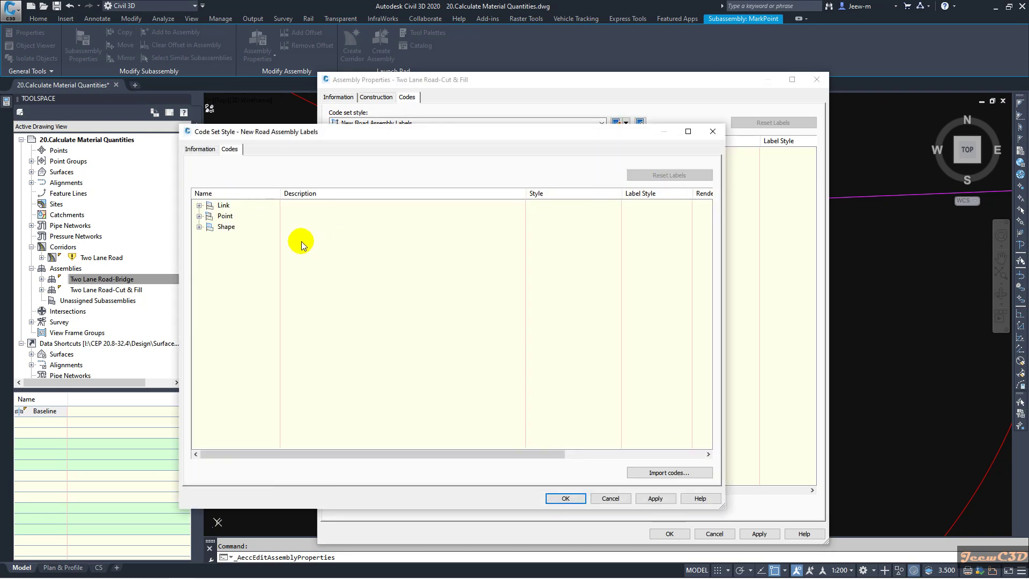
pyautogui.click(334, 140)
pyautogui.moveTo(393, 137); pyautogui.dragTo(413, 118)
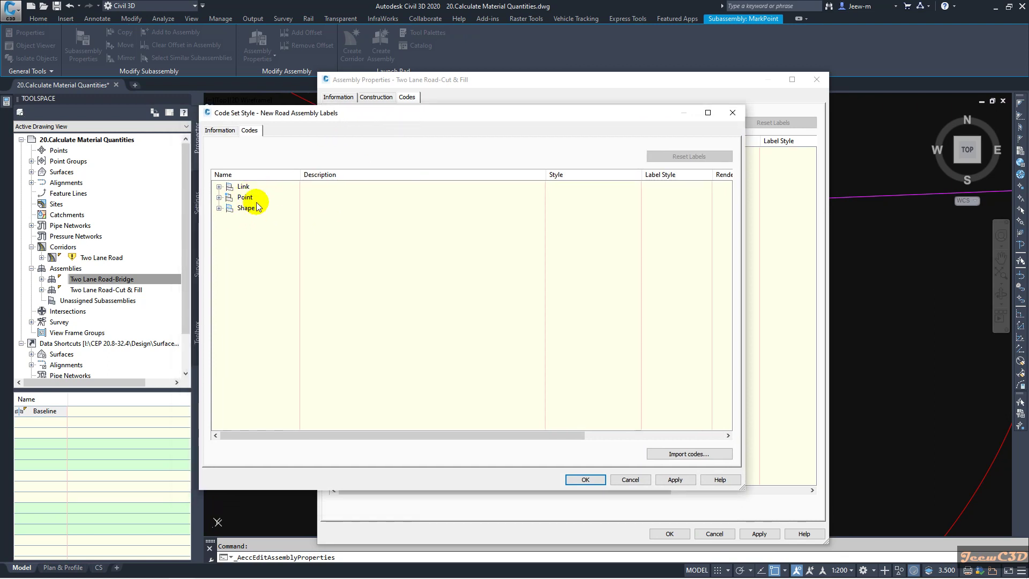
# - Expand and scroll through the point codes list, confirming GR_L is not yet present
pyautogui.click(219, 198)
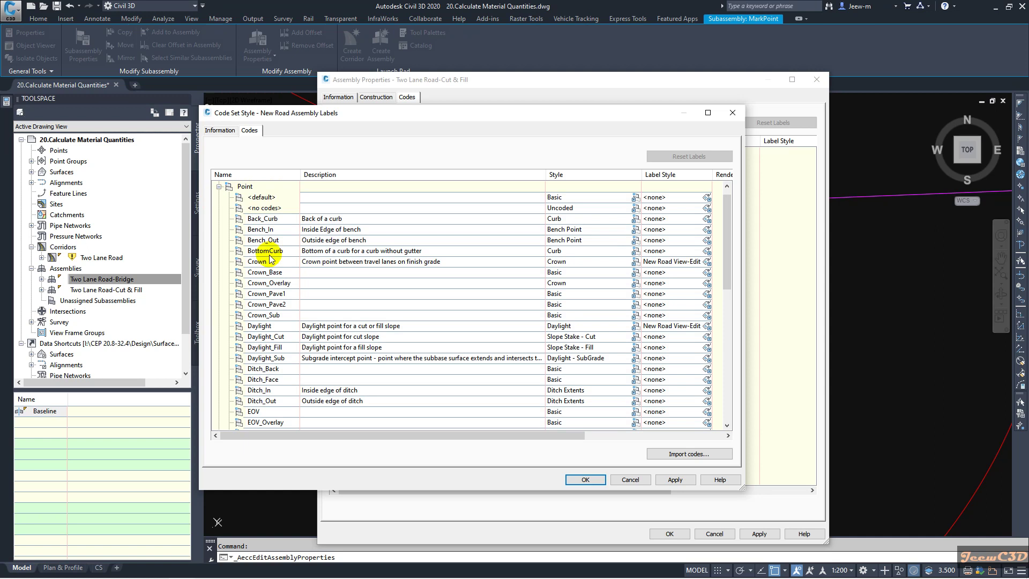
pyautogui.scroll(-5, 265, 230)
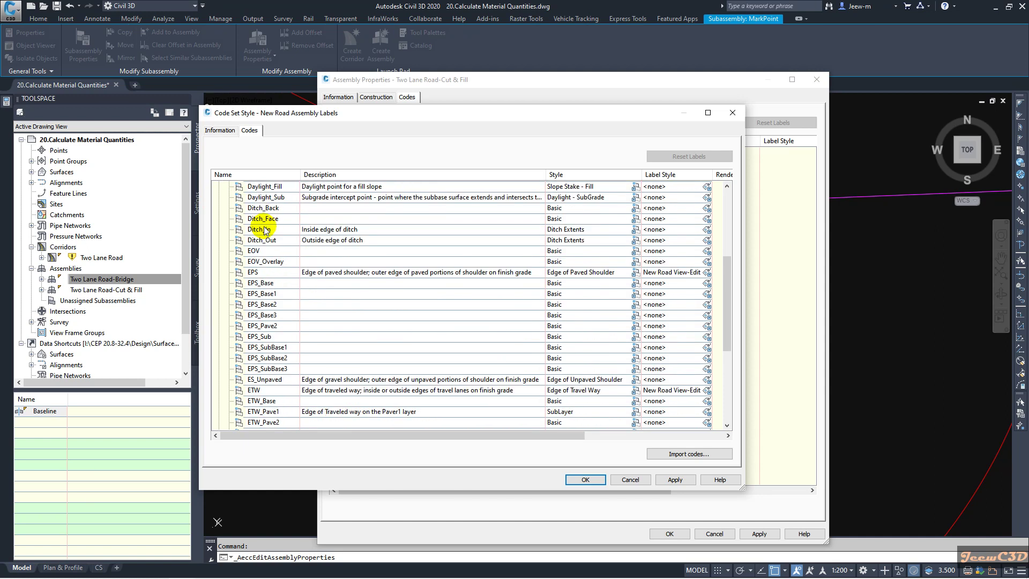
pyautogui.scroll(-6, 275, 332)
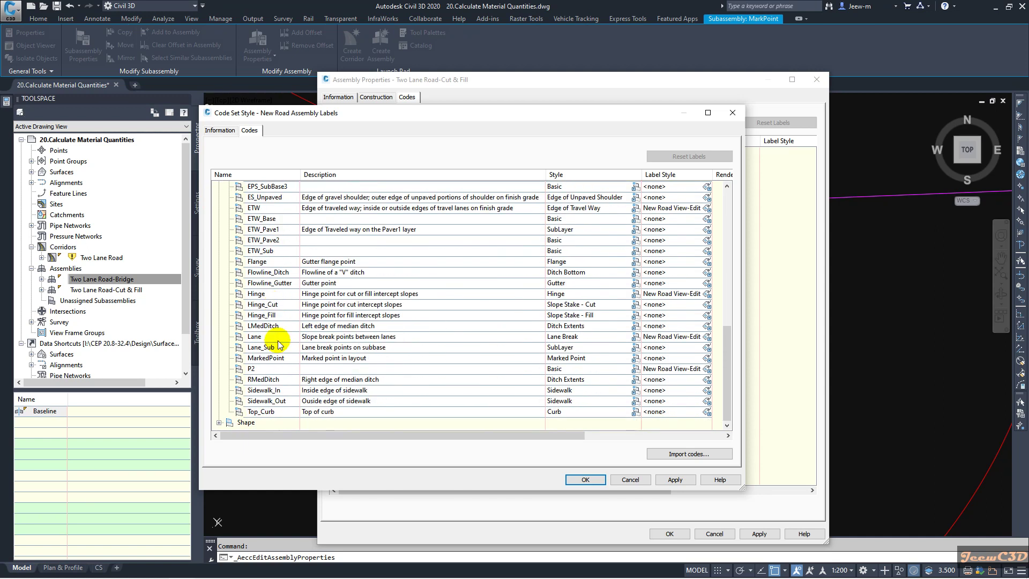
pyautogui.scroll(3, 274, 311)
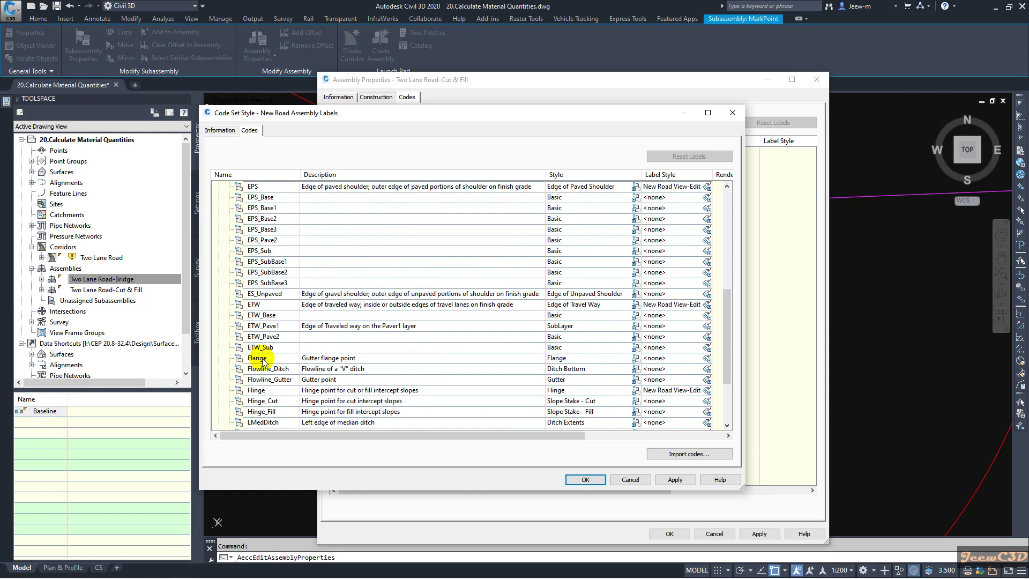
pyautogui.scroll(-2, 263, 360)
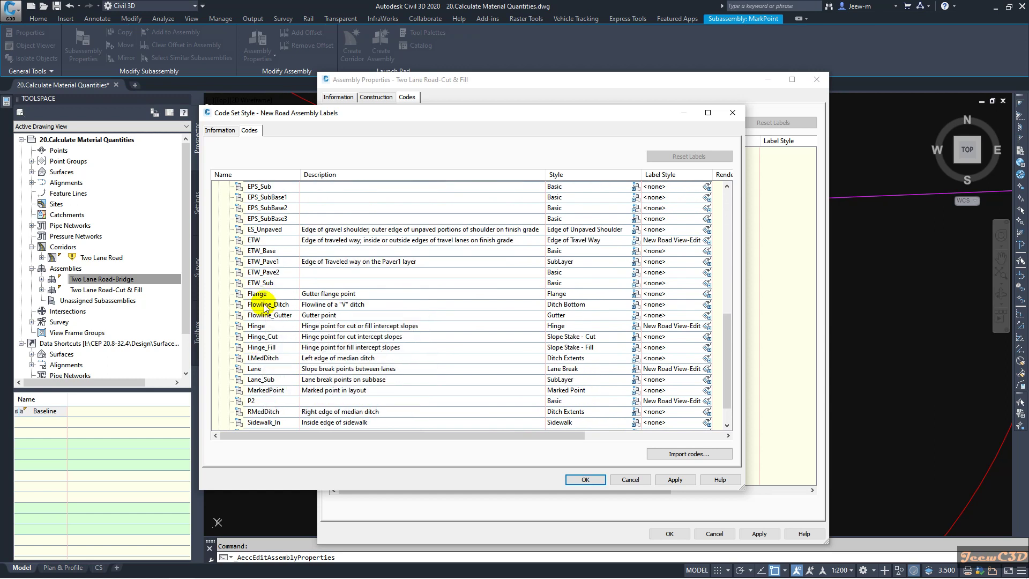
pyautogui.moveTo(264, 308)
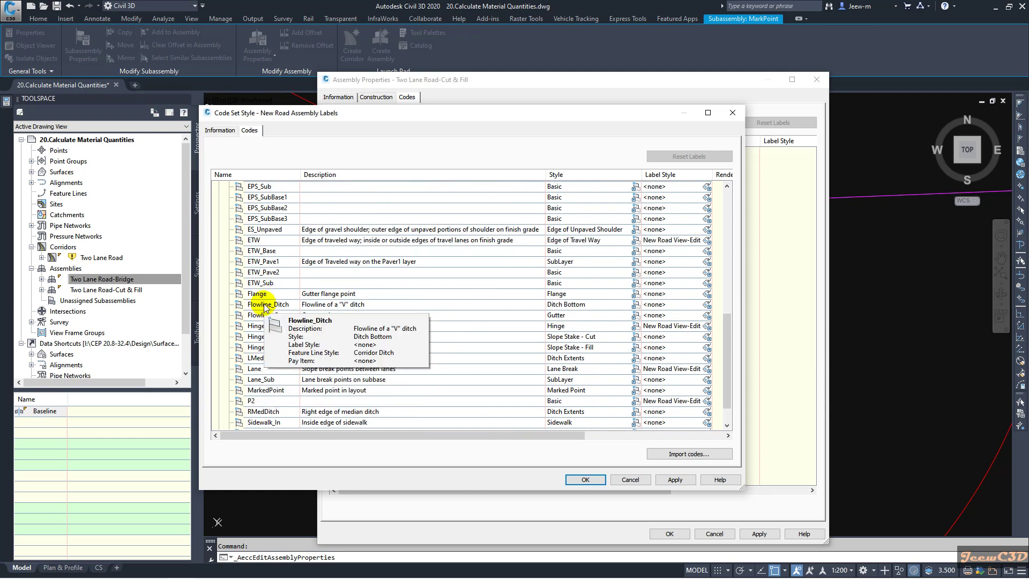
pyautogui.scroll(4, 265, 308)
pyautogui.scroll(-5, 264, 307)
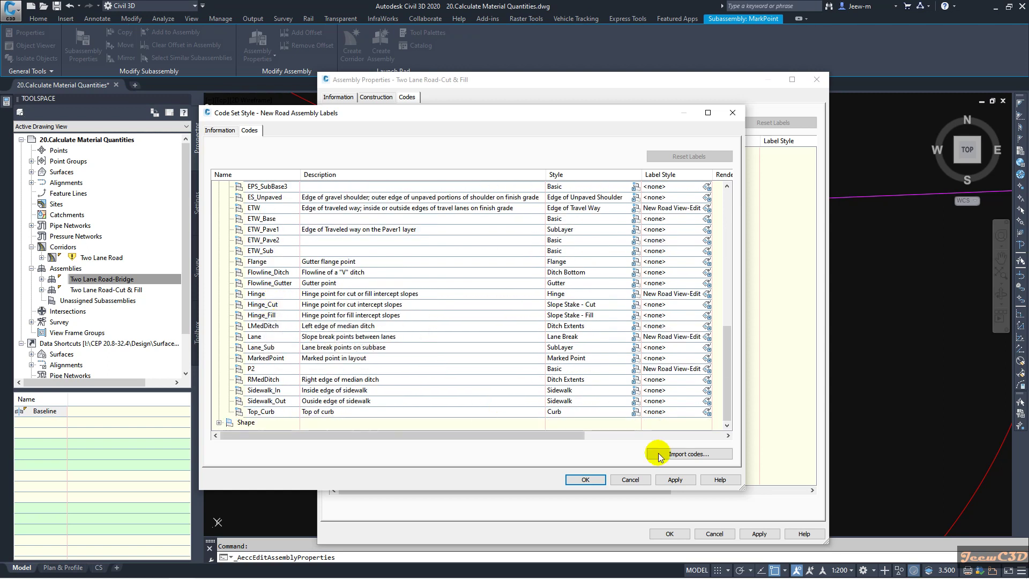
# - Import codes into New Road Assembly Labels from the Two Lane Road-Bridge assembly in the drawing
pyautogui.click(688, 454)
pyautogui.scroll(-4, 598, 380)
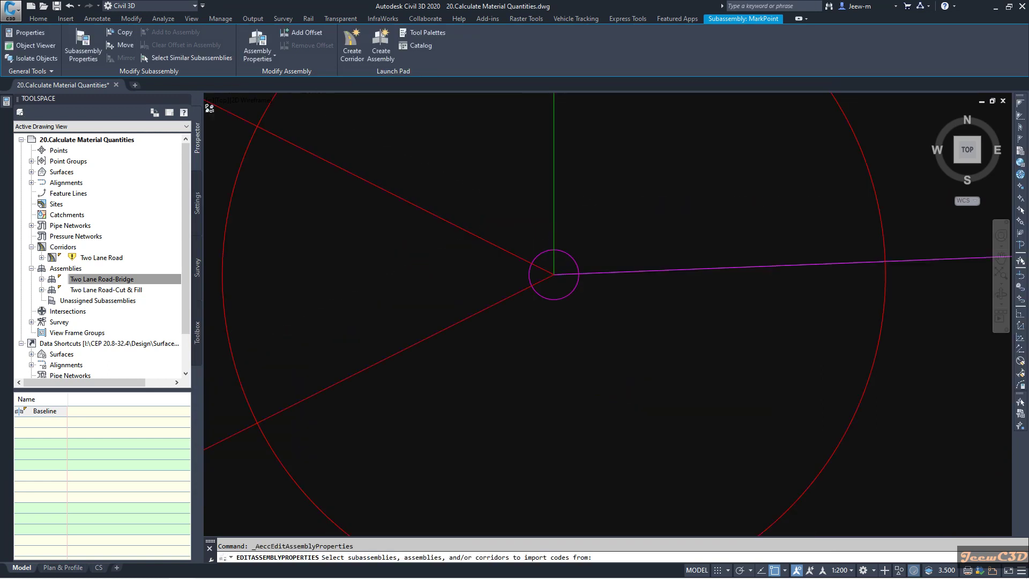
pyautogui.scroll(-5, 588, 378)
pyautogui.moveTo(588, 378); pyautogui.dragTo(436, 384, button='middle')
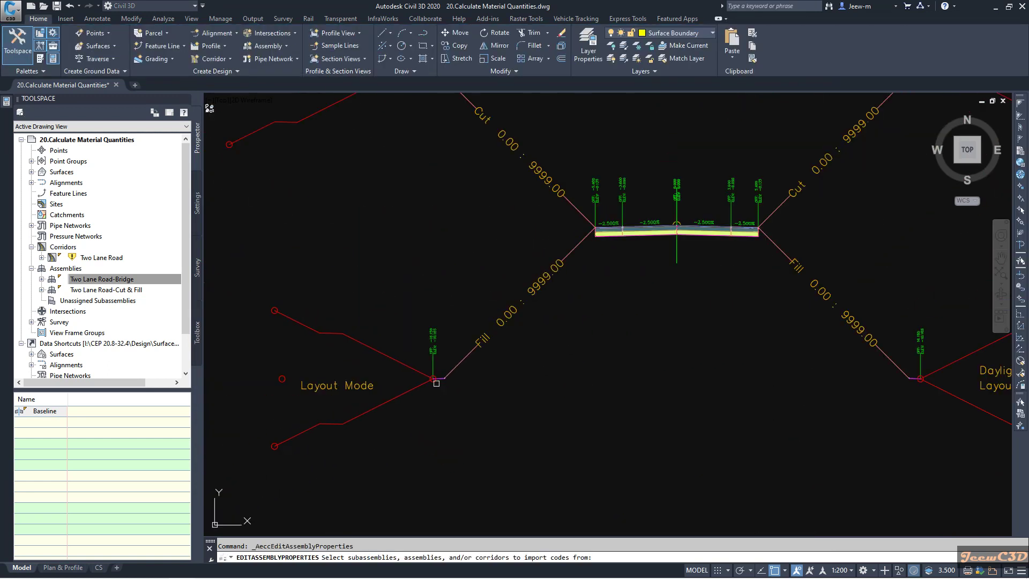
pyautogui.click(677, 256)
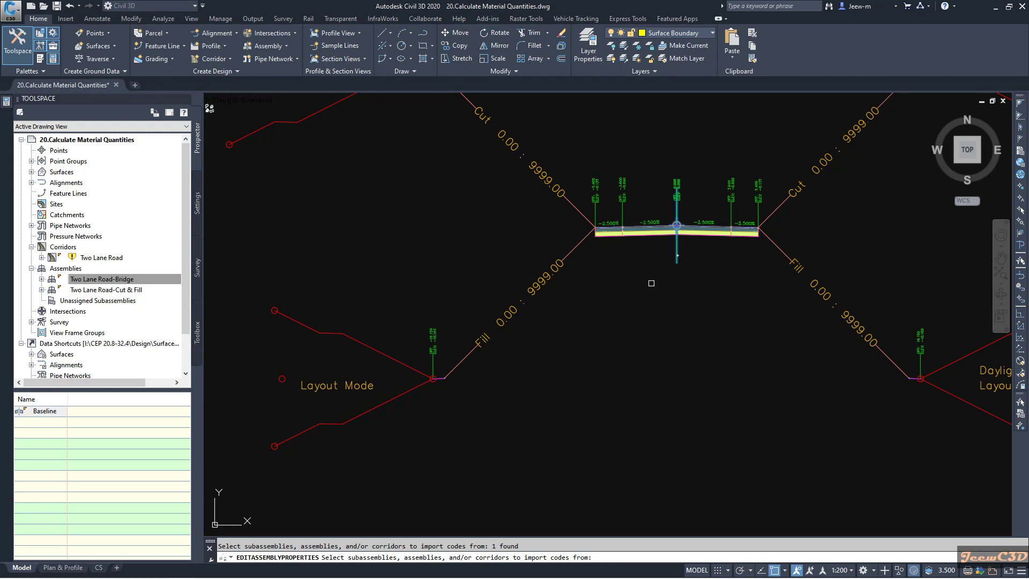
pyautogui.press('Return')
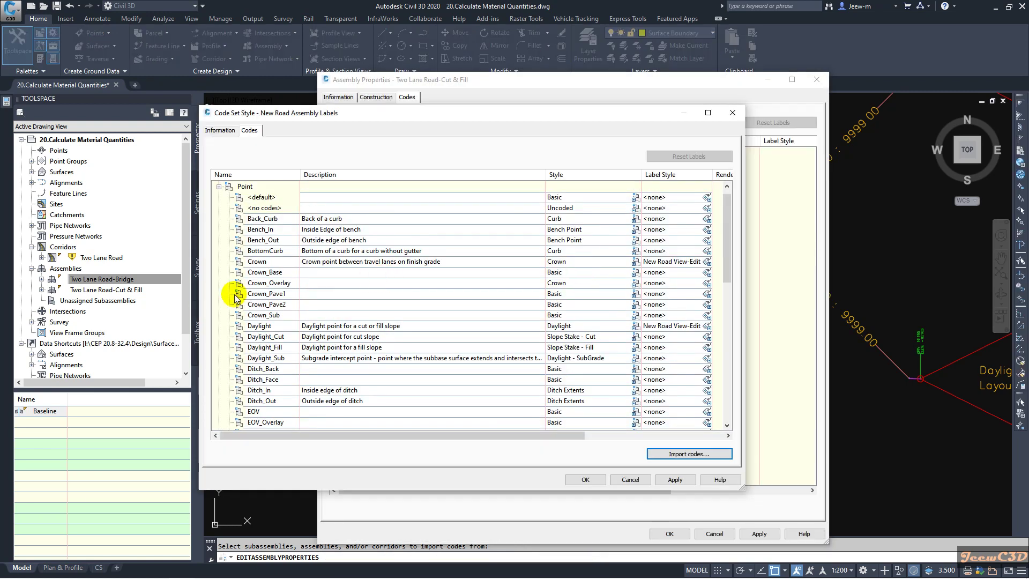
# - Open the Pick Marker Style choices for the imported GR_L code, currently styled Basic
pyautogui.scroll(-10, 236, 298)
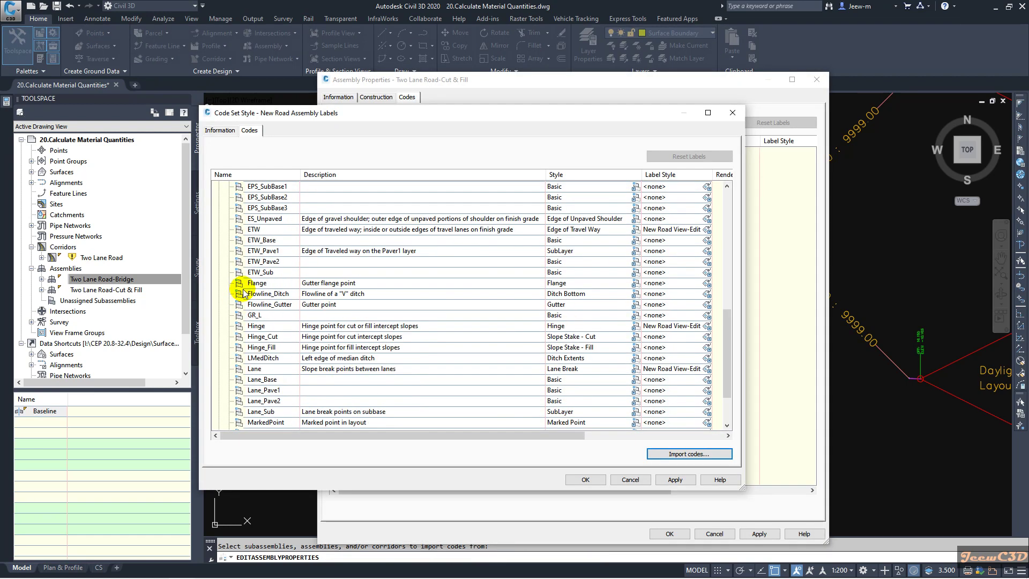
pyautogui.click(253, 315)
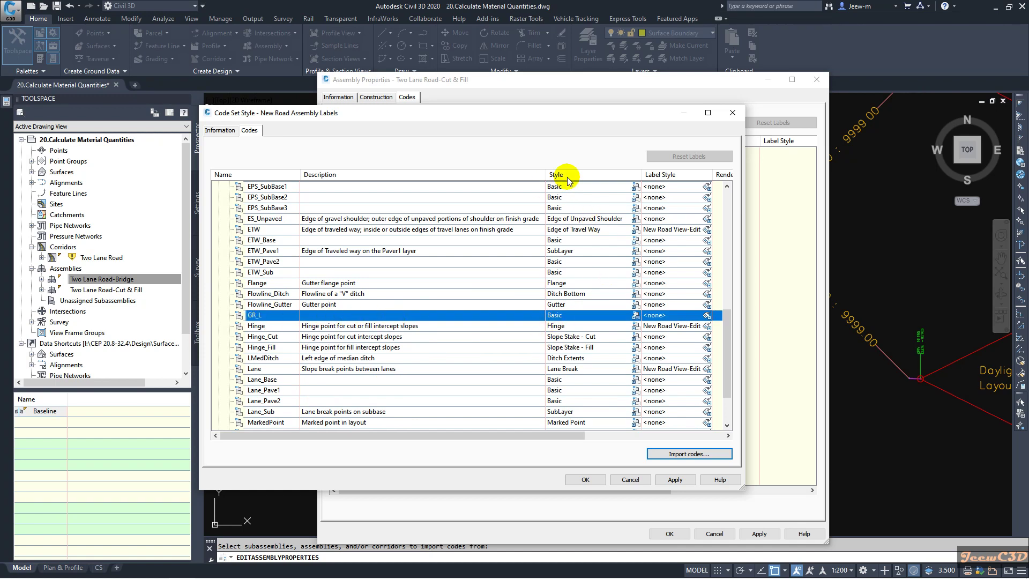
pyautogui.click(635, 315)
pyautogui.click(635, 316)
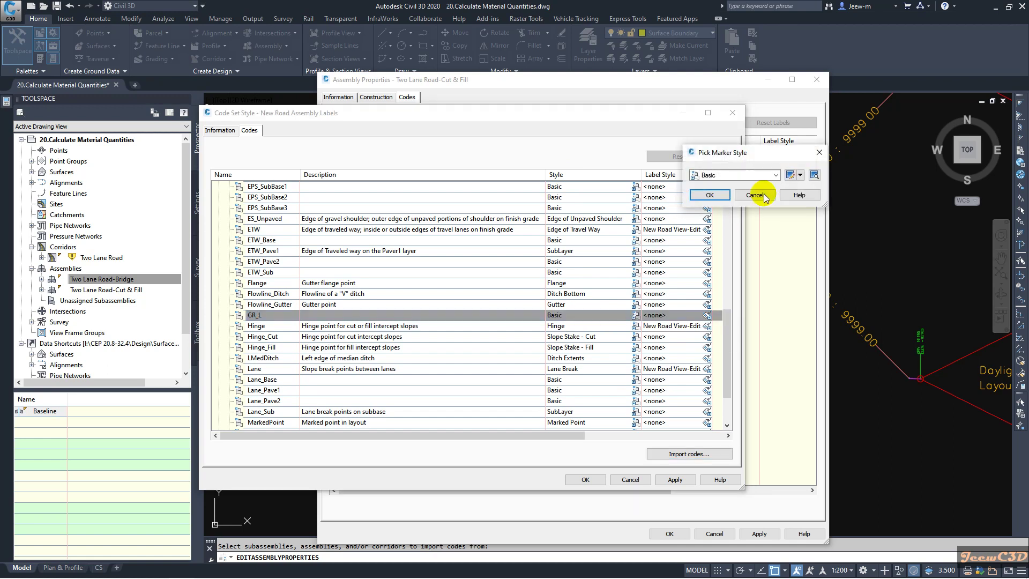
pyautogui.click(801, 176)
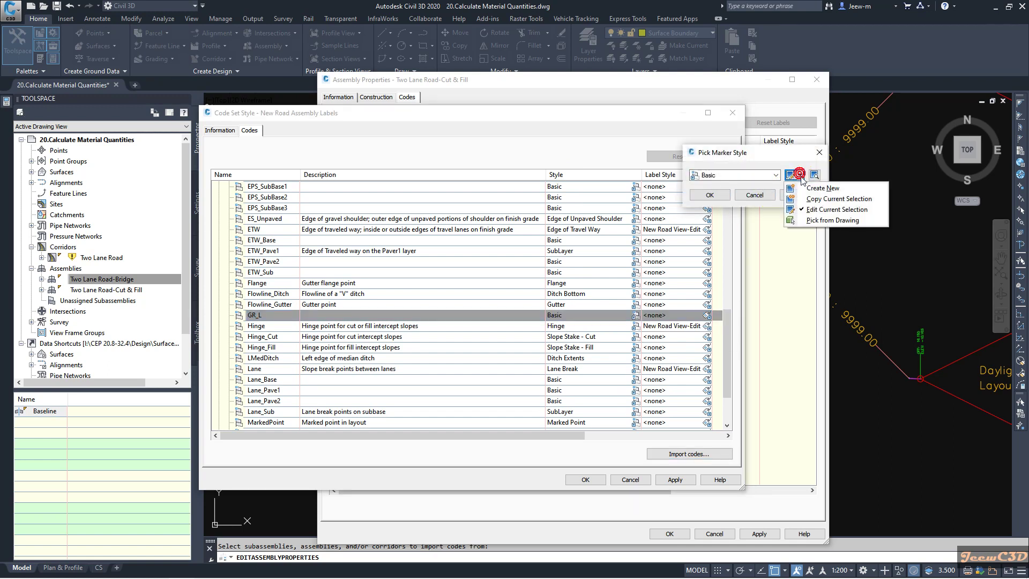
# - Copy the Basic marker style into a new style named Guard Rail Left
pyautogui.click(823, 199)
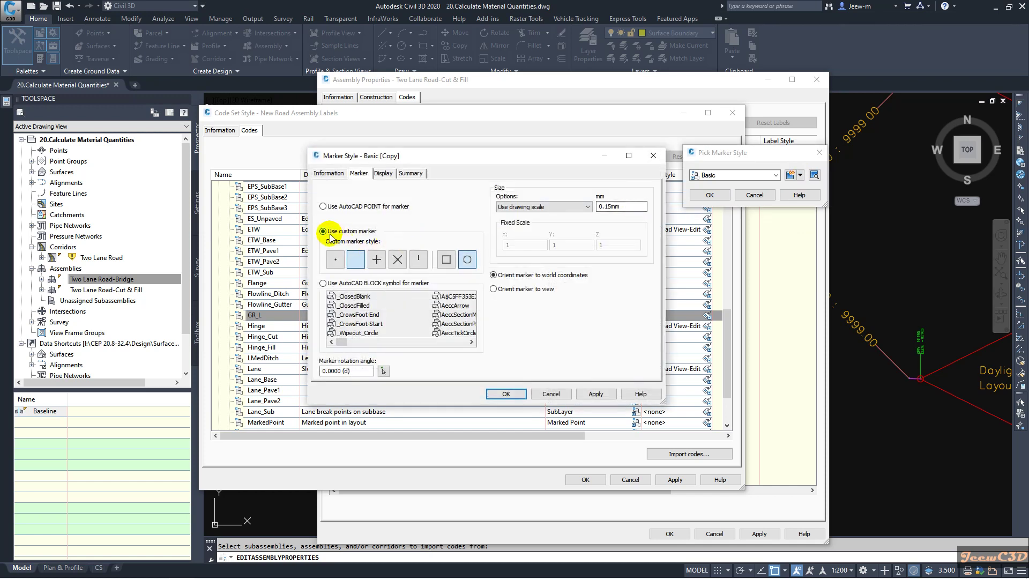
pyautogui.click(328, 173)
pyautogui.moveTo(355, 199); pyautogui.dragTo(290, 201)
pyautogui.write('Guard Rail Left')
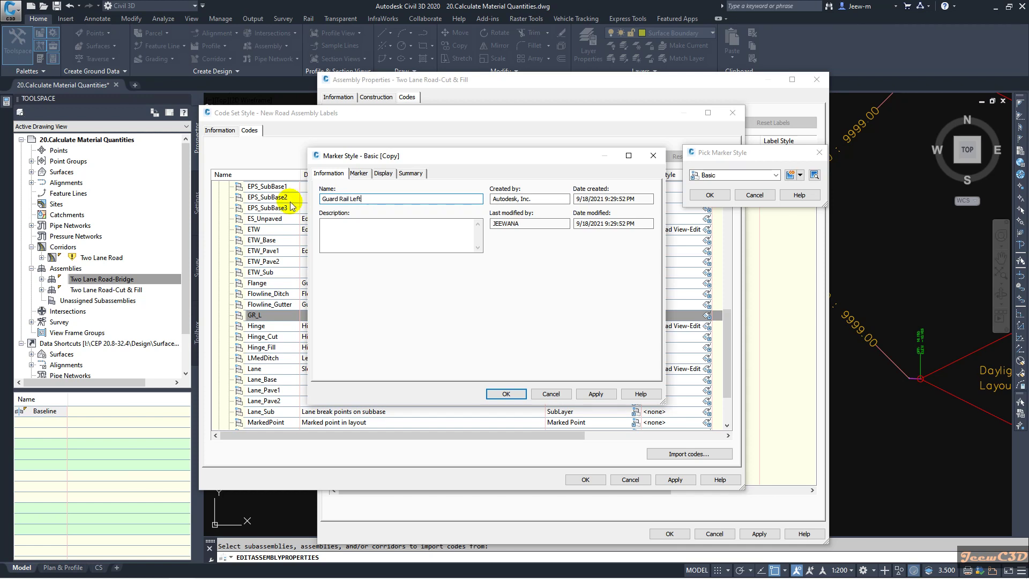
# - Make the style show the Guard Rail Left block at fixed scale, assigned to GR_L
pyautogui.click(359, 174)
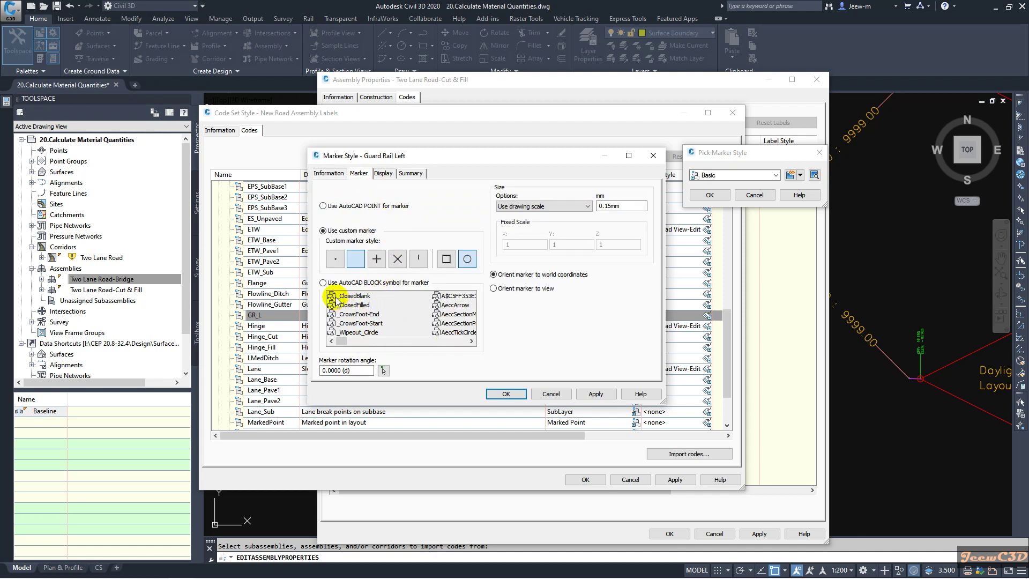
pyautogui.click(322, 284)
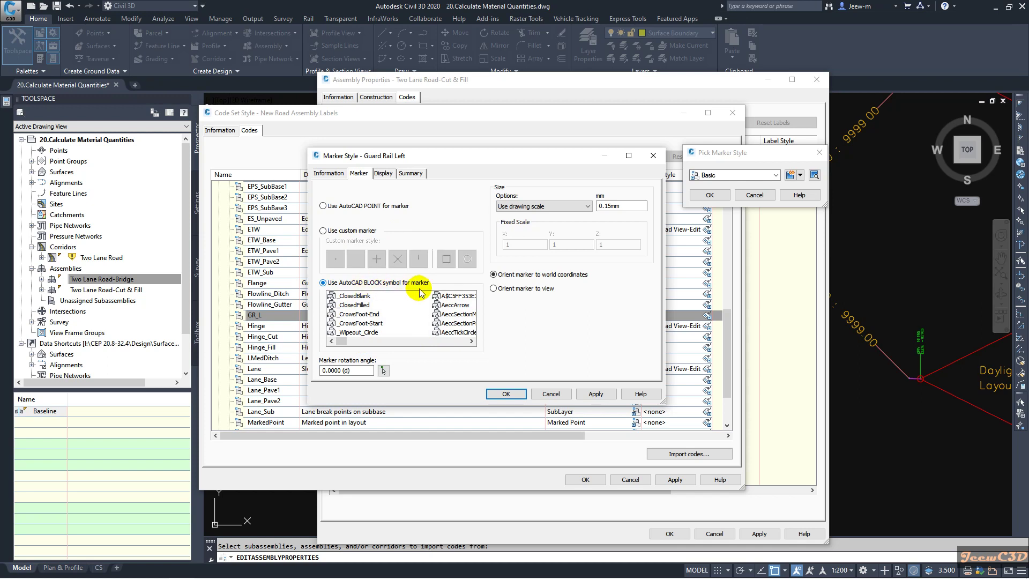
pyautogui.click(471, 341)
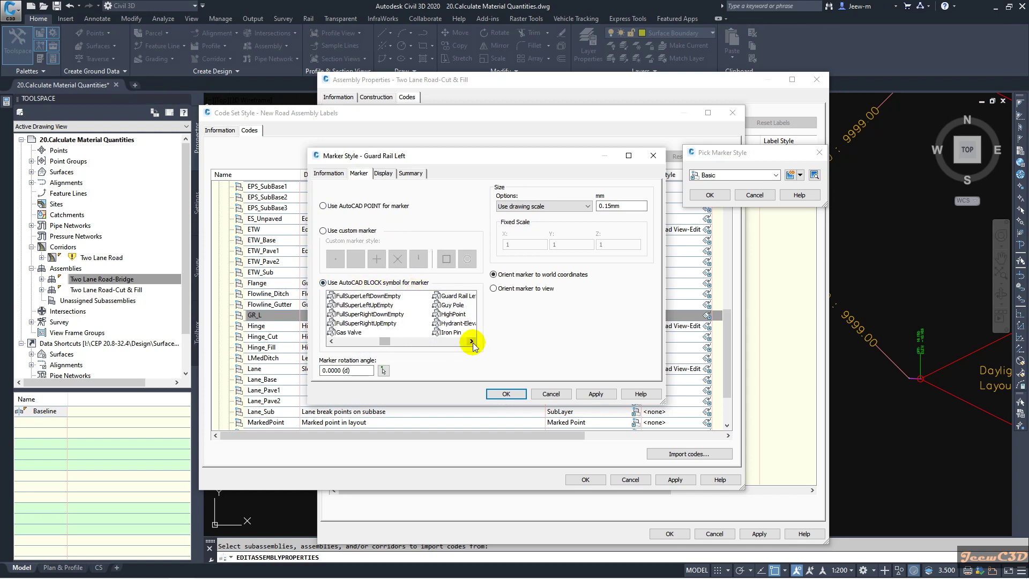
pyautogui.click(471, 341)
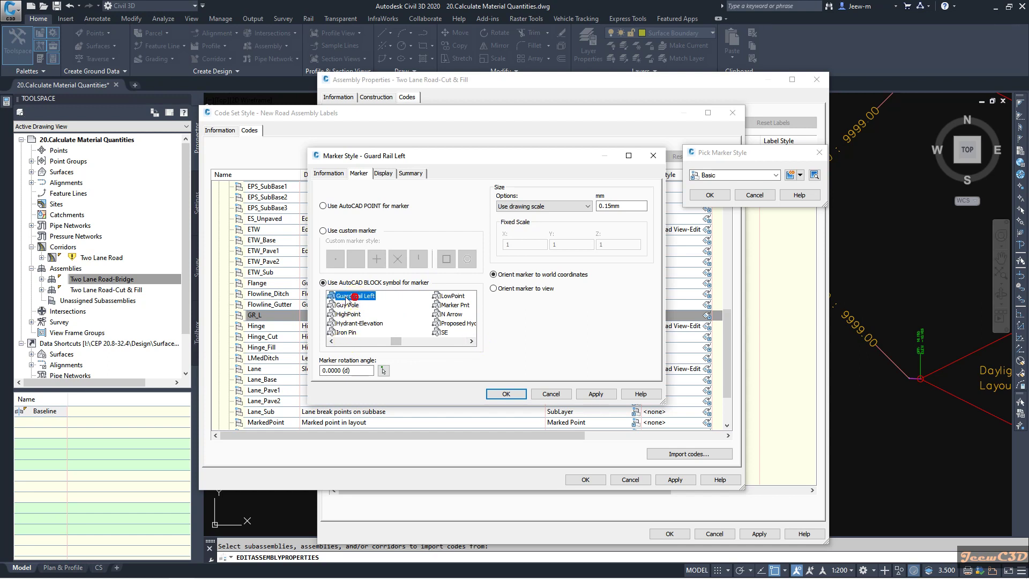
pyautogui.click(548, 206)
pyautogui.click(539, 222)
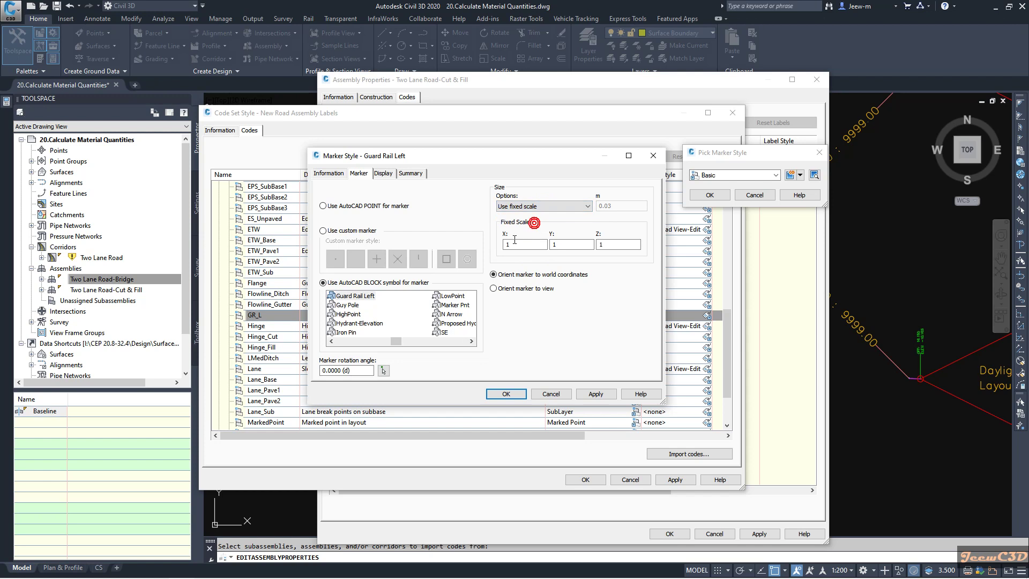
pyautogui.click(505, 394)
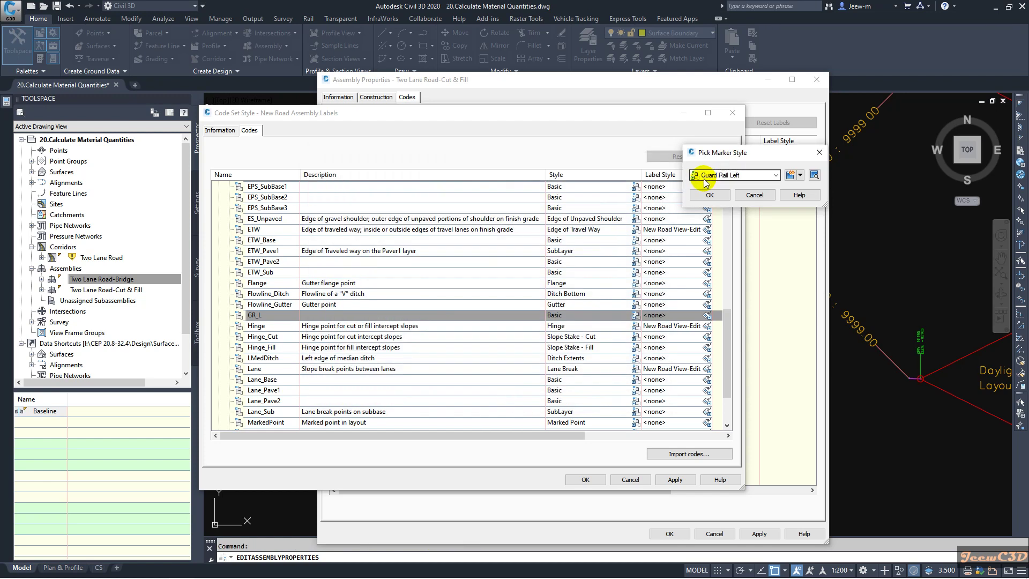
pyautogui.click(709, 195)
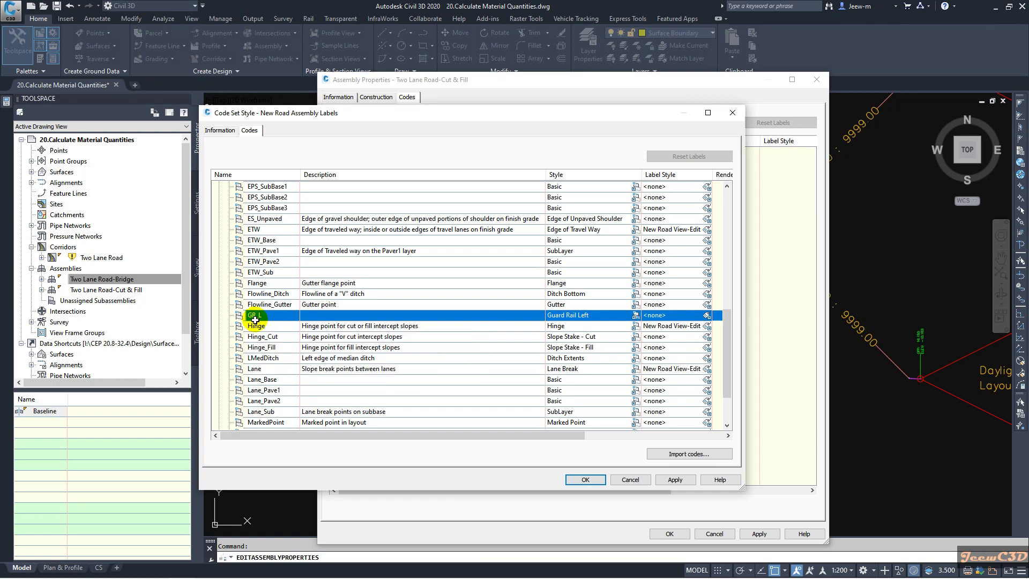
pyautogui.click(585, 479)
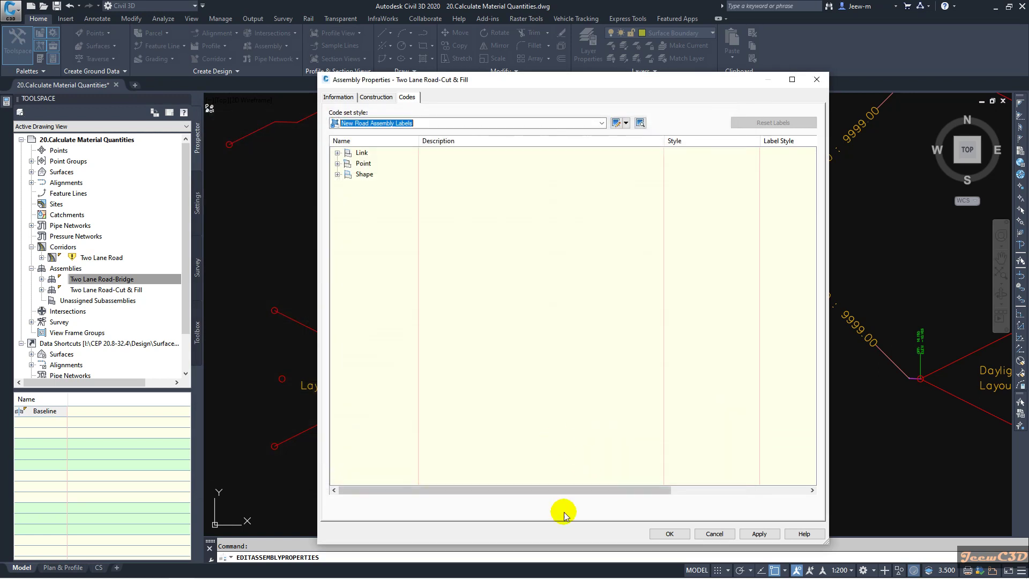
# - Close Assembly Properties and the Event Viewer, clear the selection, and select the Two Lane Road corridor
pyautogui.click(670, 533)
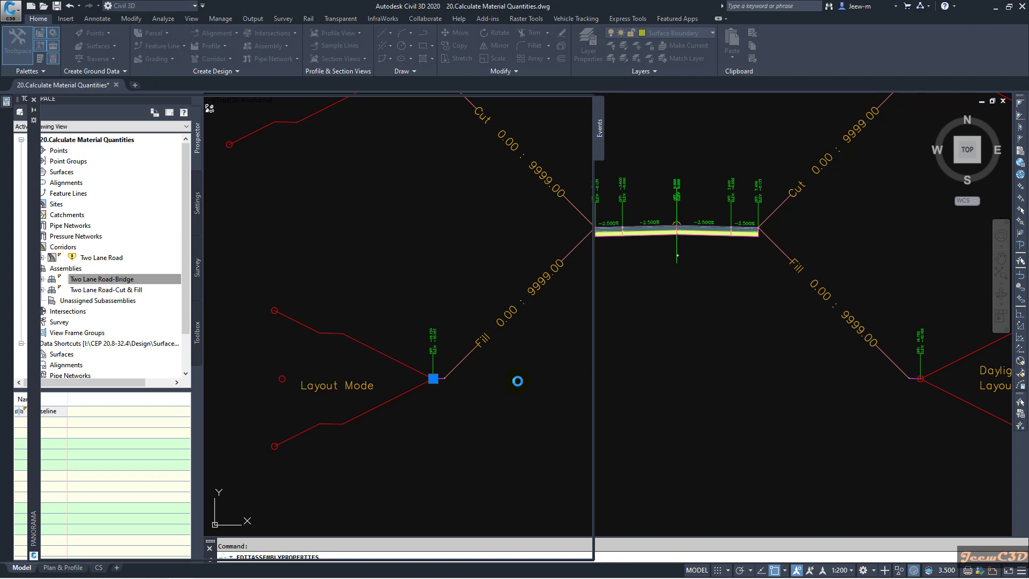
pyautogui.click(518, 230)
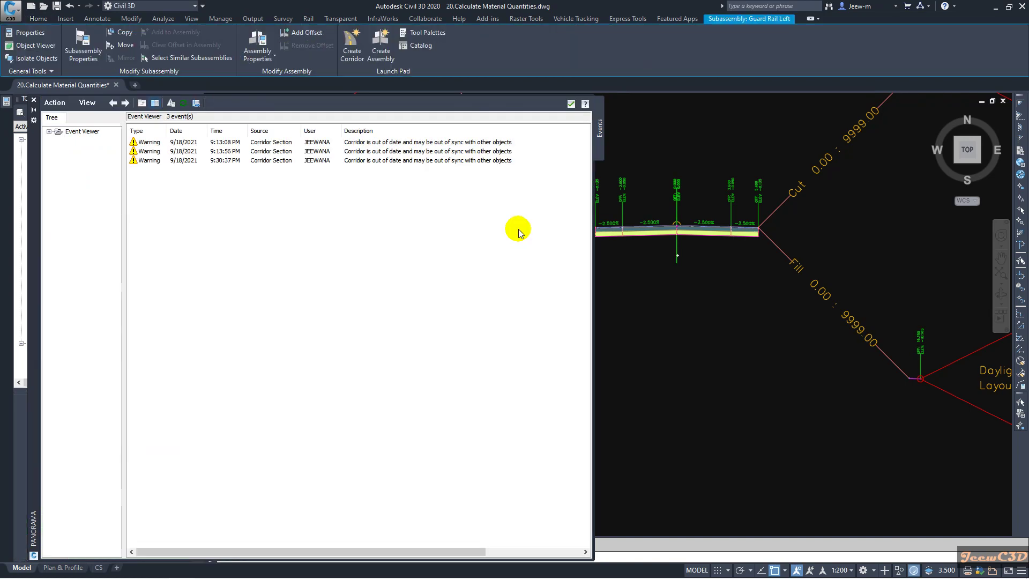
pyautogui.click(569, 109)
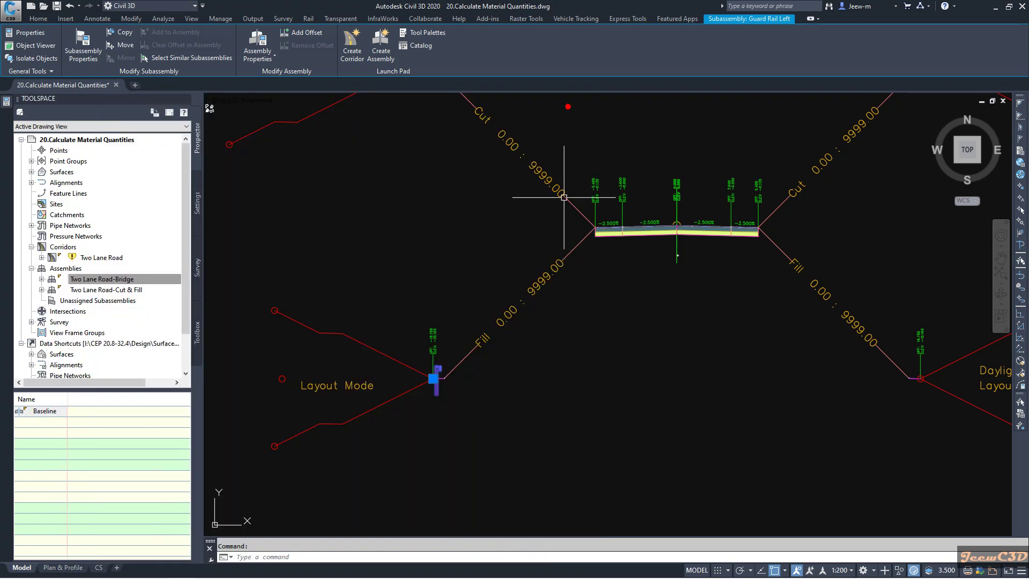
pyautogui.scroll(5, 434, 369)
pyautogui.press('Escape')
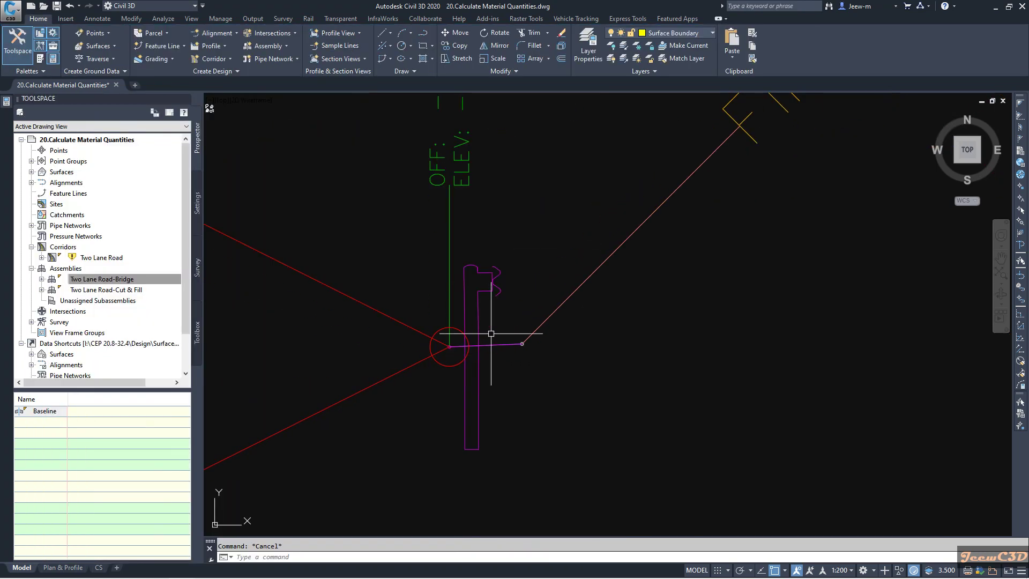
pyautogui.click(101, 258)
# - Rebuild the Two Lane Road corridor and inspect the guard rail on the assemblies
pyautogui.rightClick(101, 260)
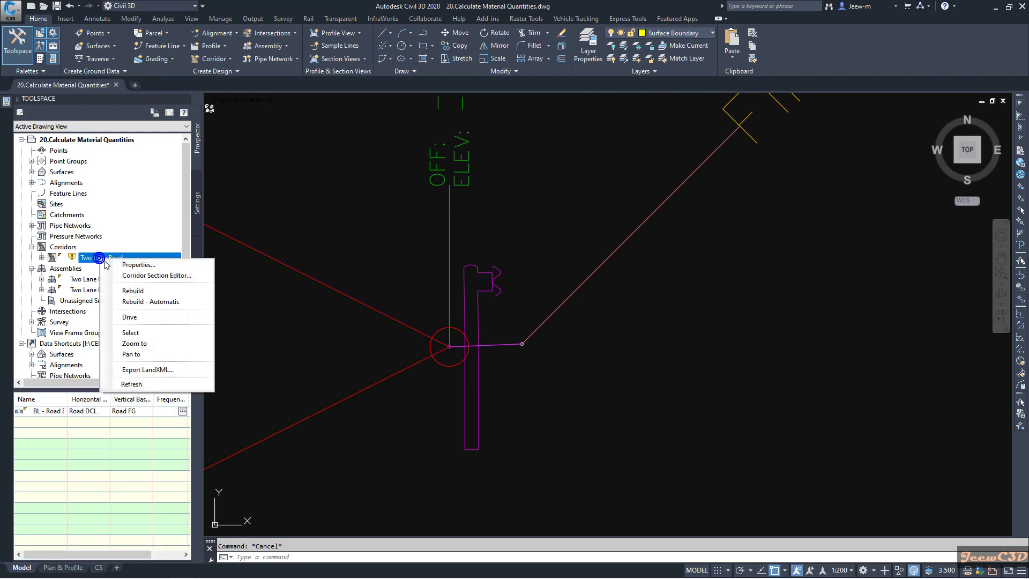
pyautogui.click(129, 288)
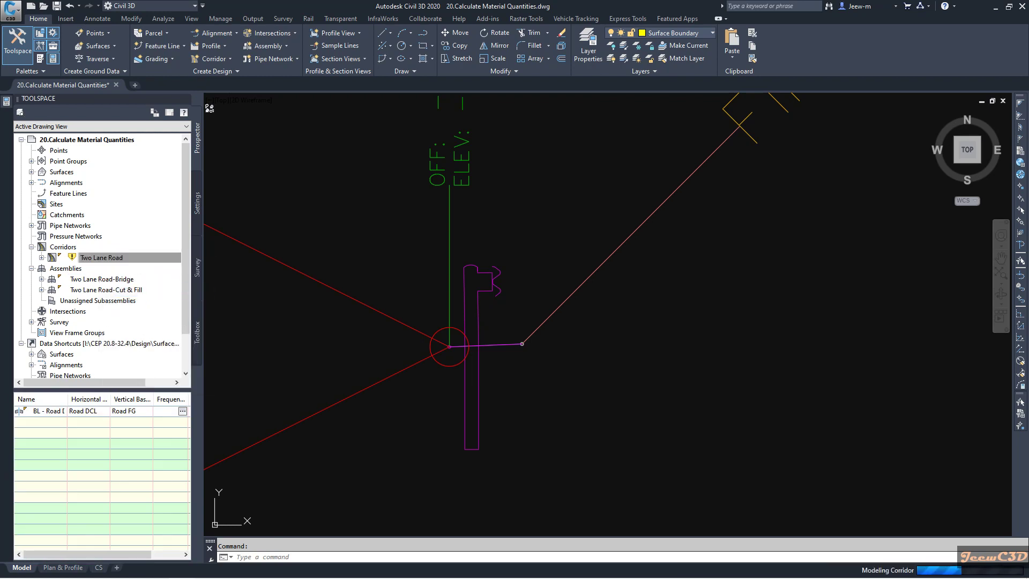
pyautogui.scroll(-8, 471, 310)
pyautogui.scroll(3, 430, 252)
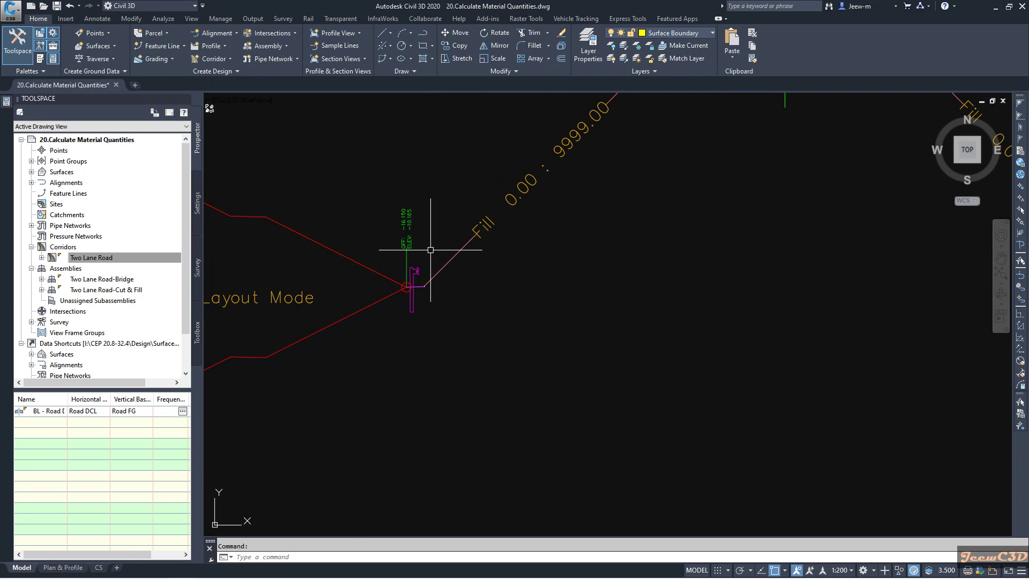
pyautogui.scroll(-5, 429, 270)
pyautogui.scroll(4, 423, 221)
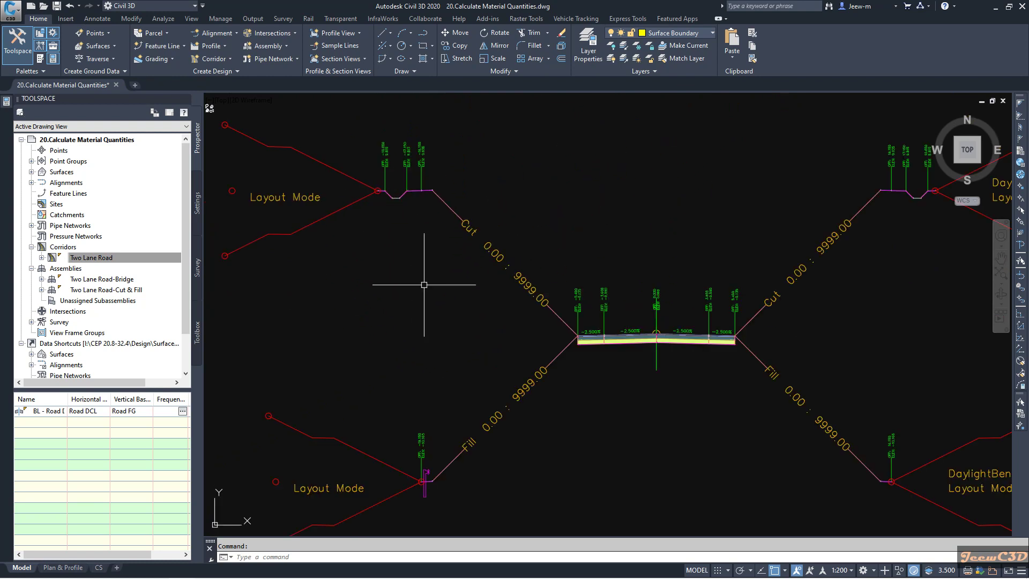
pyautogui.moveTo(464, 350); pyautogui.dragTo(460, 292, button='middle')
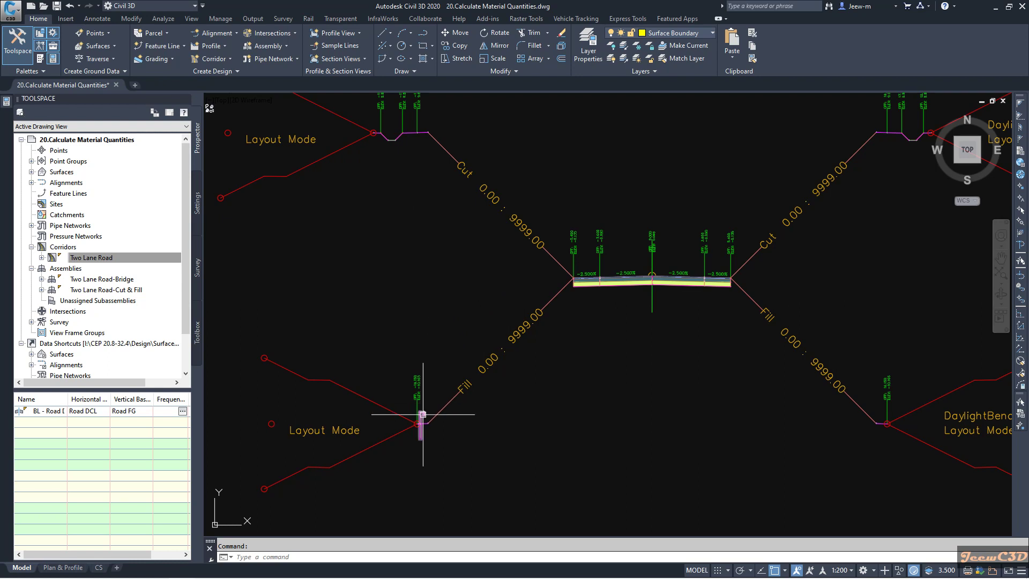
pyautogui.scroll(2, 403, 161)
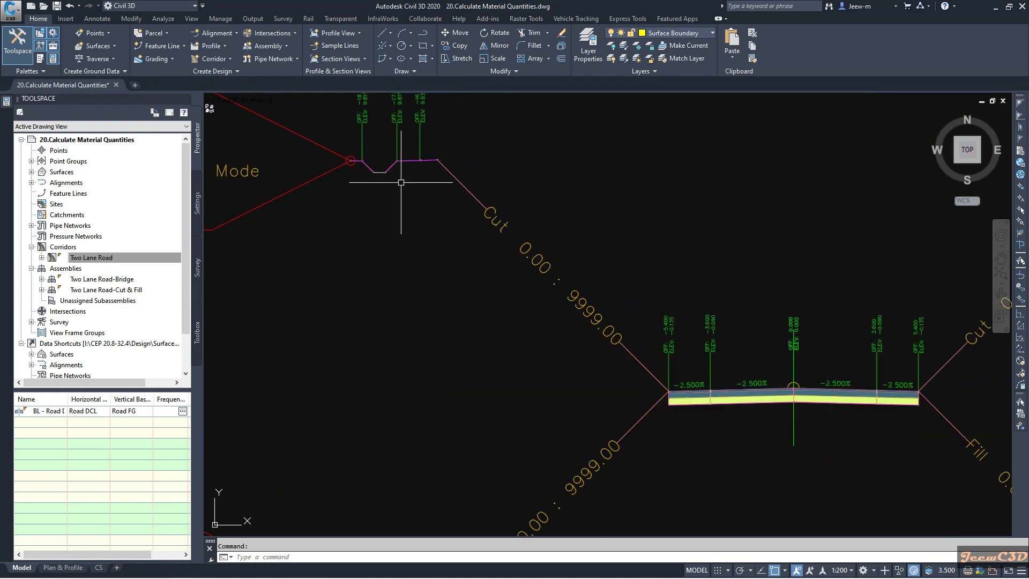
pyautogui.scroll(-3, 429, 257)
pyautogui.scroll(3, 393, 358)
# - Copy the Guard Rail Left subassembly onto the other assembly's left shoulder marker point
pyautogui.click(385, 341)
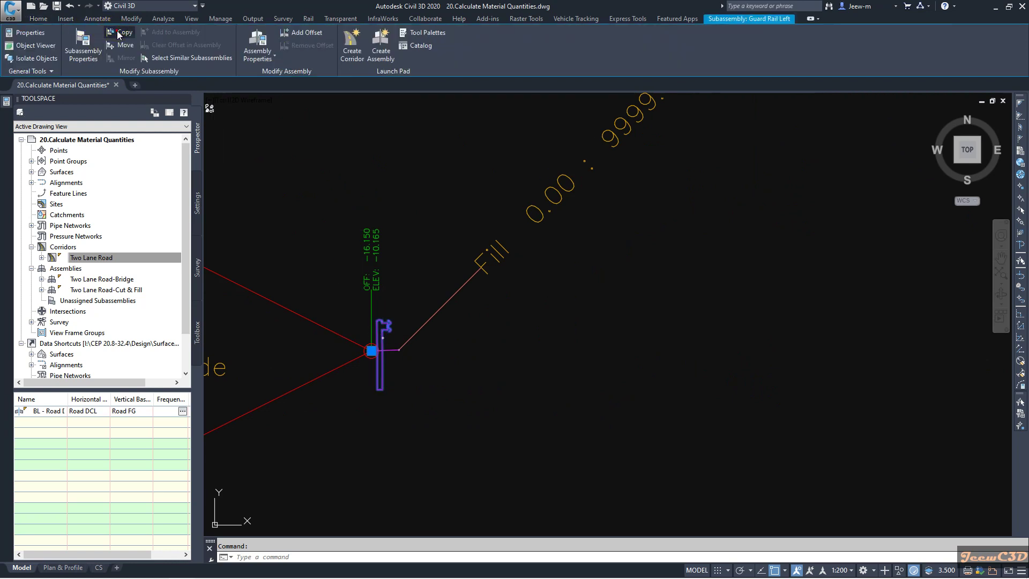
pyautogui.click(119, 34)
pyautogui.scroll(-4, 375, 268)
pyautogui.scroll(4, 375, 225)
pyautogui.scroll(5, 364, 279)
pyautogui.click(331, 300)
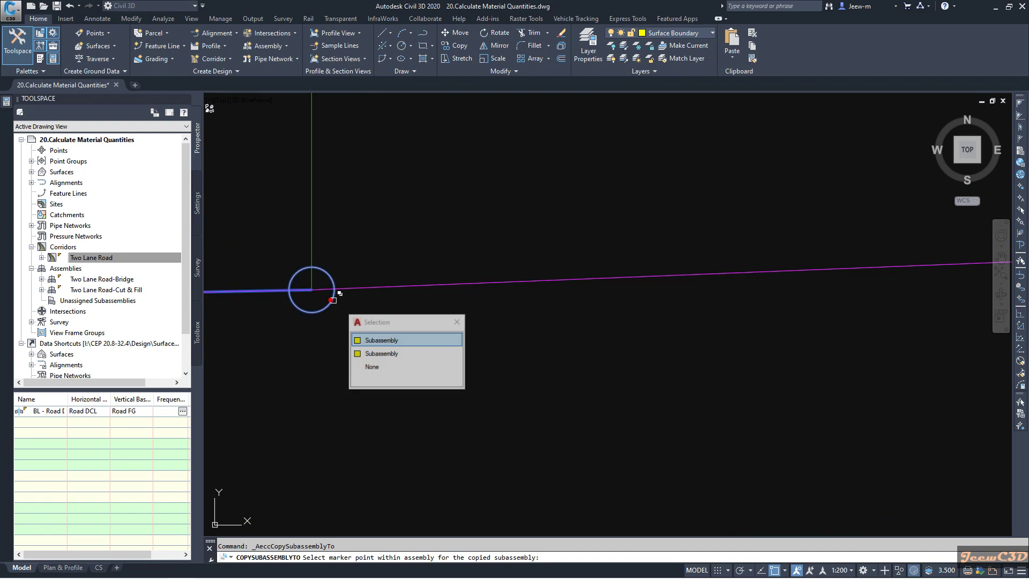
pyautogui.click(369, 340)
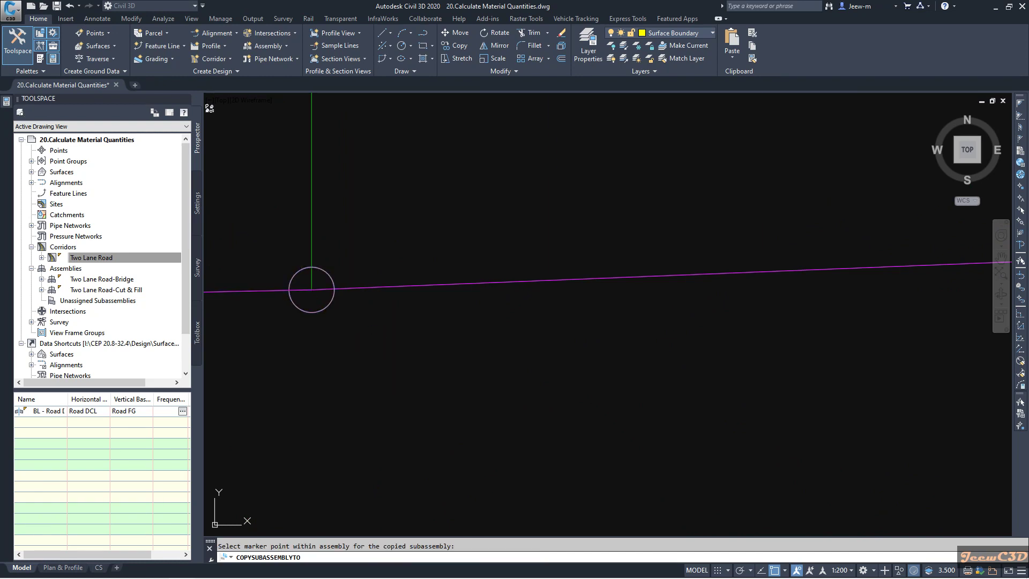
pyautogui.click(404, 266)
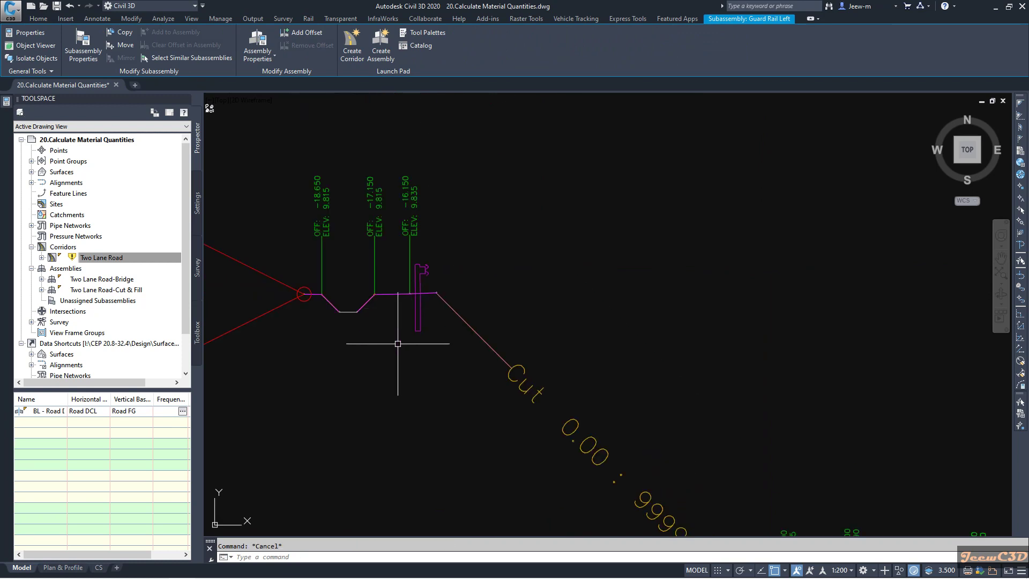
pyautogui.press('Escape')
pyautogui.scroll(-5, 232, 297)
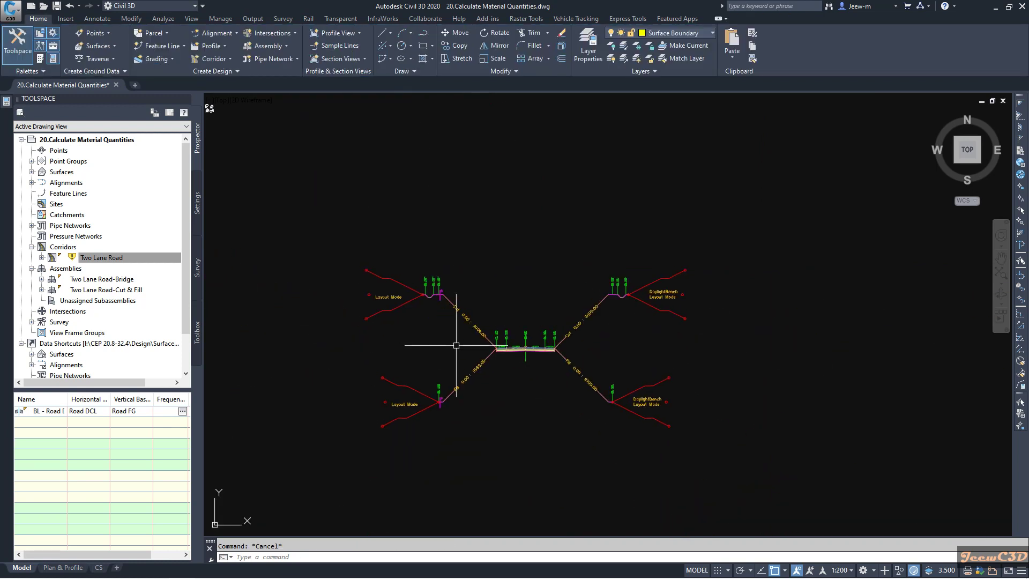
# - Rebuild the Two Lane Road corridor from Prospector so it includes the copied guard rail
pyautogui.click(100, 259)
pyautogui.rightClick(101, 263)
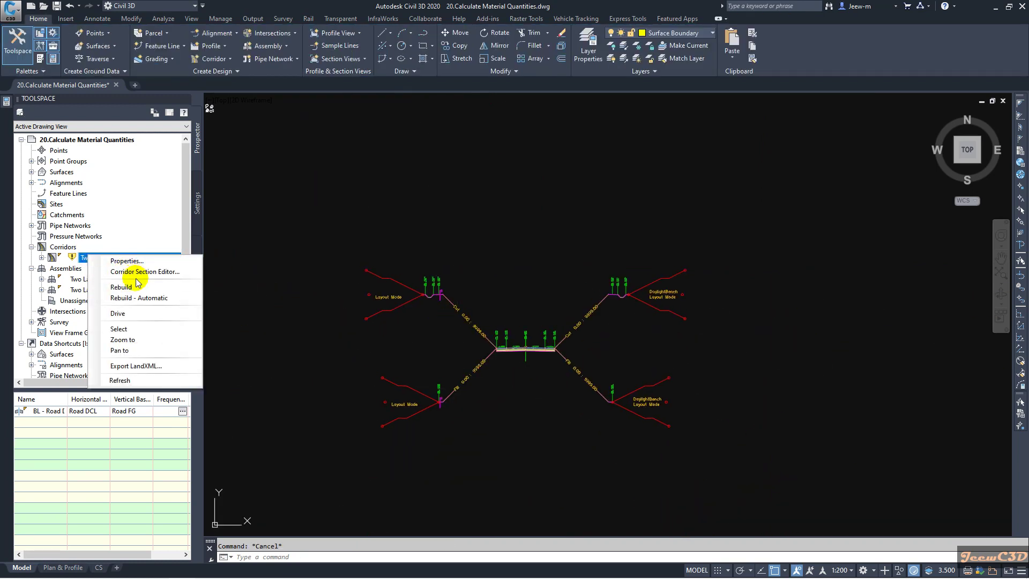
pyautogui.click(129, 286)
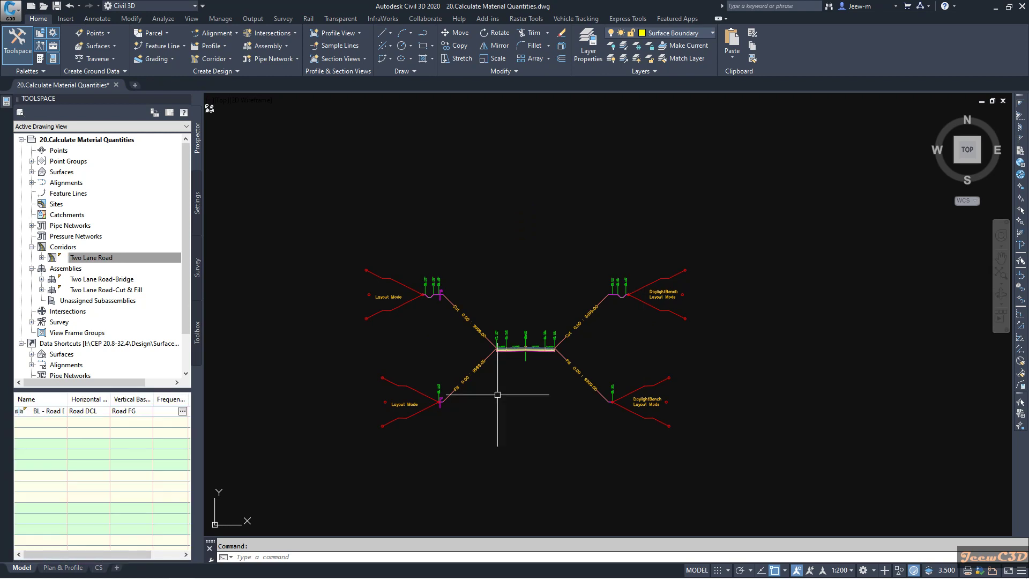
pyautogui.scroll(6, 439, 399)
pyautogui.scroll(3, 367, 368)
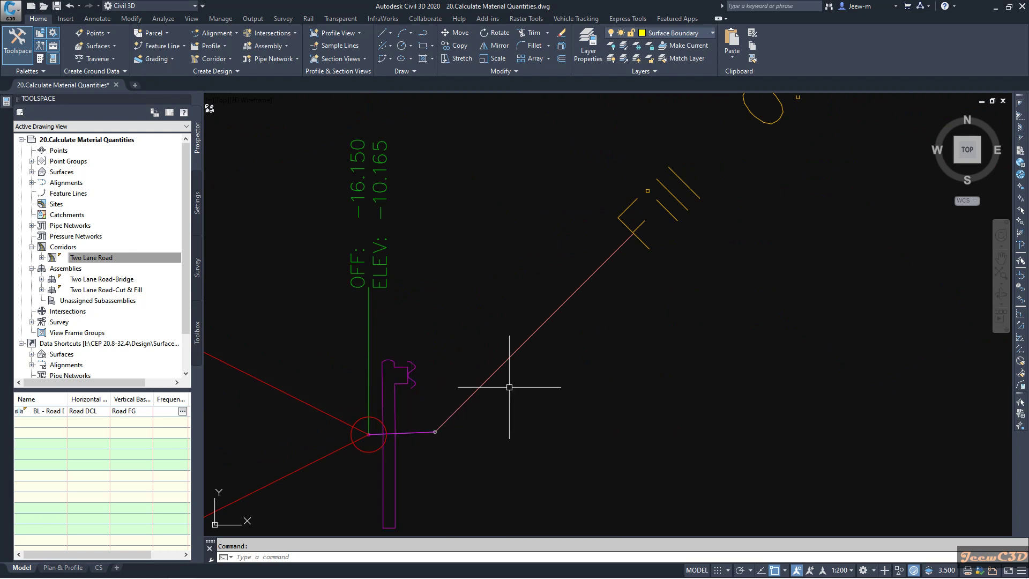
# - Zoom into cross-section 0+080.00 and centre the curb and guard rail in view
pyautogui.scroll(-10, 545, 392)
pyautogui.scroll(3, 645, 302)
pyautogui.scroll(8, 646, 302)
pyautogui.press('Escape')
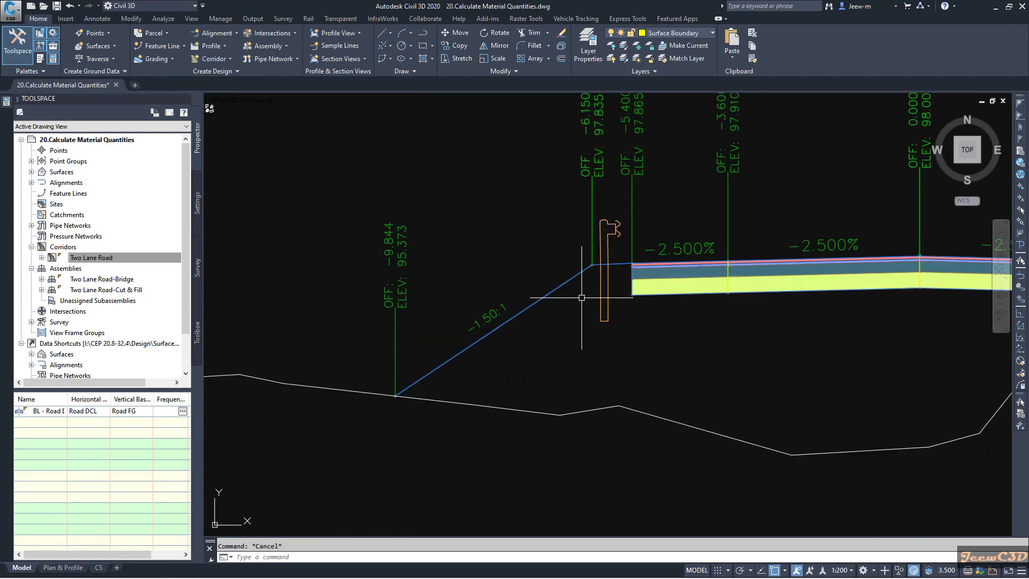
pyautogui.scroll(2, 590, 297)
pyautogui.moveTo(591, 283); pyautogui.dragTo(521, 318, button='middle')
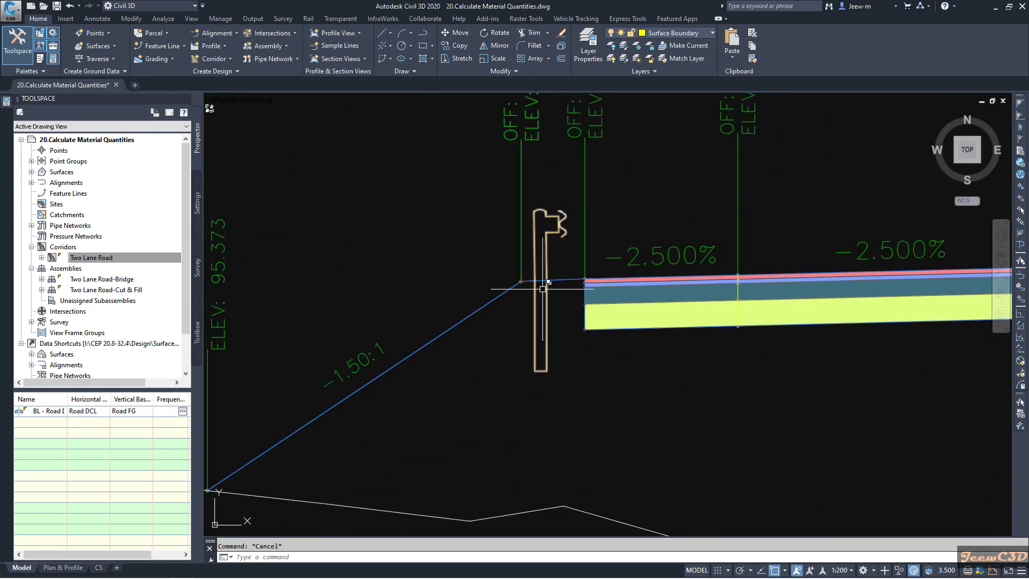
# - Pick the guard-rail block at the left pavement edge, dismissing the selection-cycling choices
pyautogui.click(522, 280)
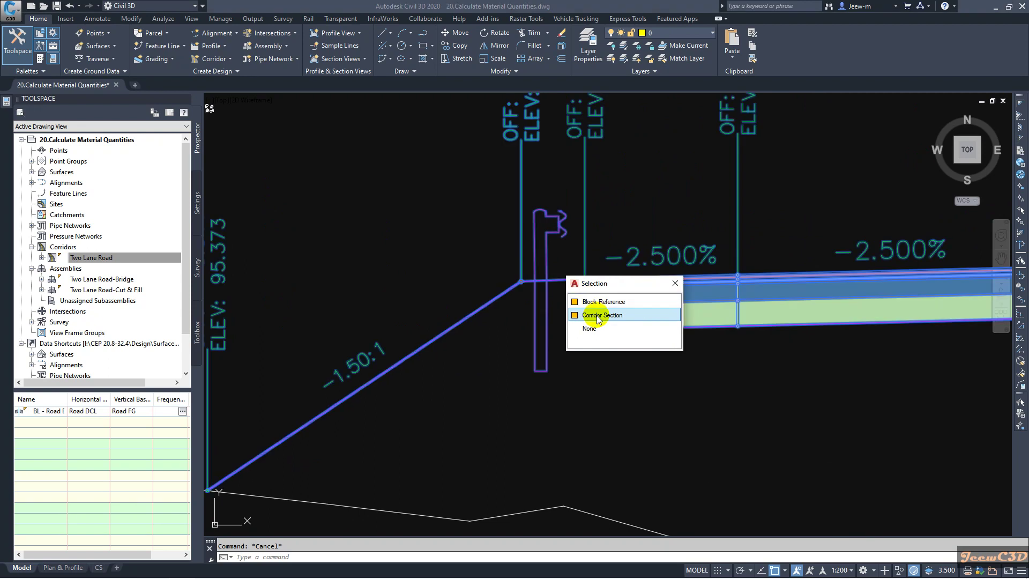
pyautogui.press('Escape')
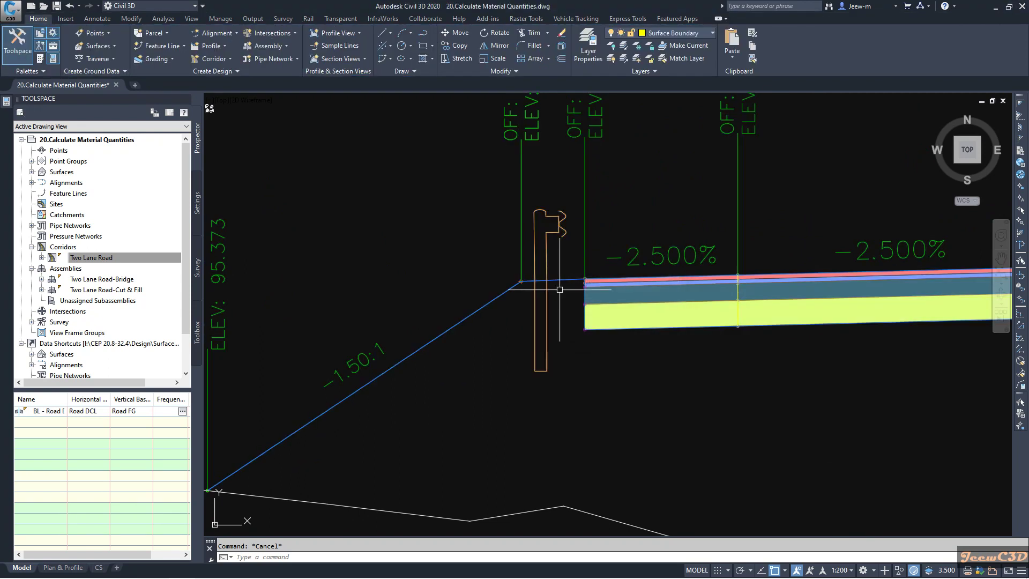
pyautogui.click(522, 280)
pyautogui.press('Escape')
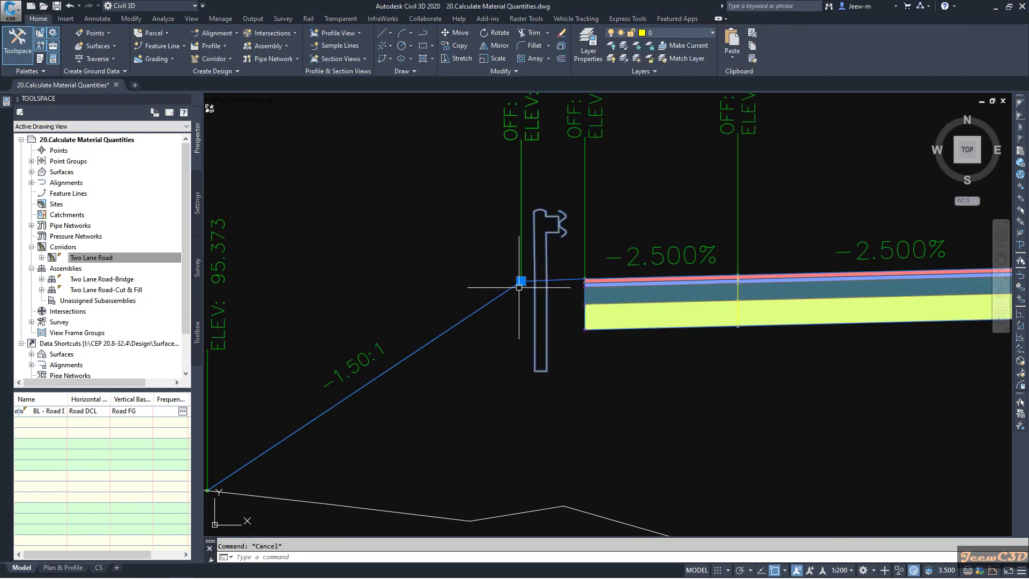
# - Zoom in and out on section 0+080.00 to inspect the guard-rail marker
pyautogui.scroll(-2, 521, 280)
pyautogui.scroll(-5, 483, 245)
pyautogui.scroll(4, 542, 225)
pyautogui.scroll(-4, 543, 225)
pyautogui.scroll(6, 532, 339)
pyautogui.scroll(-7, 549, 352)
pyautogui.scroll(7, 546, 342)
pyautogui.scroll(-3, 520, 409)
pyautogui.scroll(-3, 522, 283)
pyautogui.scroll(5, 524, 284)
pyautogui.scroll(-3, 524, 287)
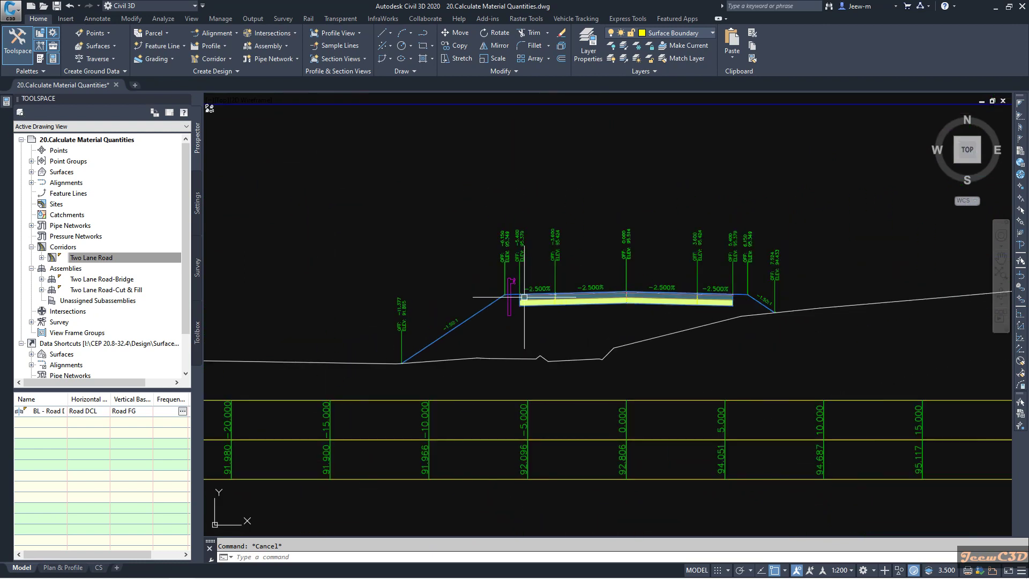
pyautogui.scroll(3, 536, 342)
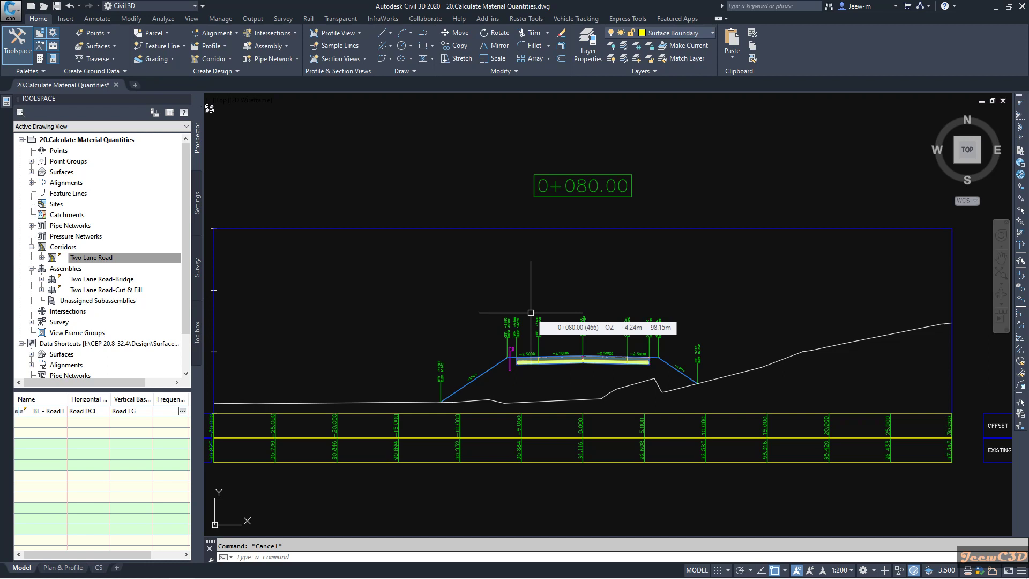
pyautogui.scroll(-2, 530, 312)
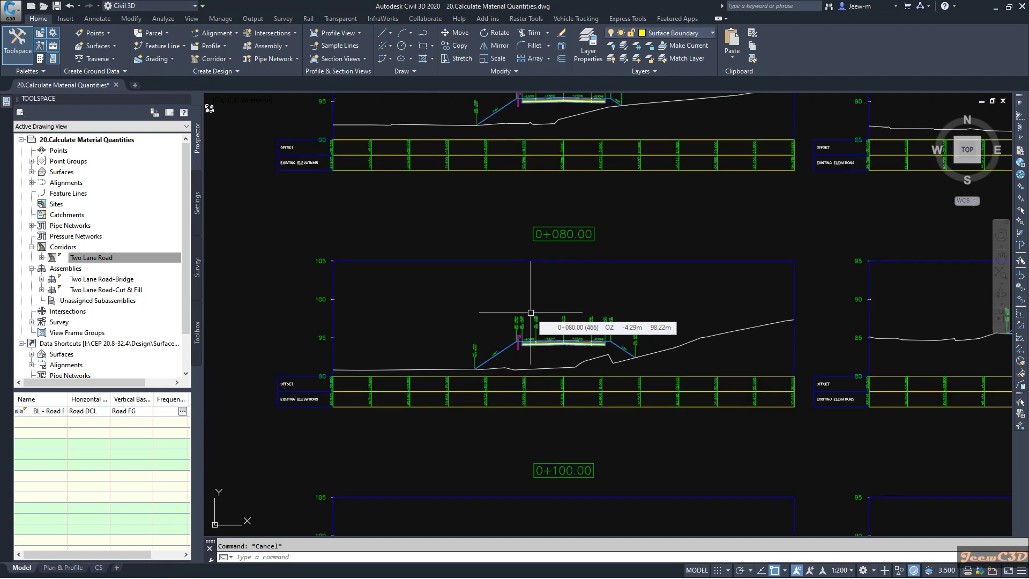
pyautogui.scroll(2, 526, 360)
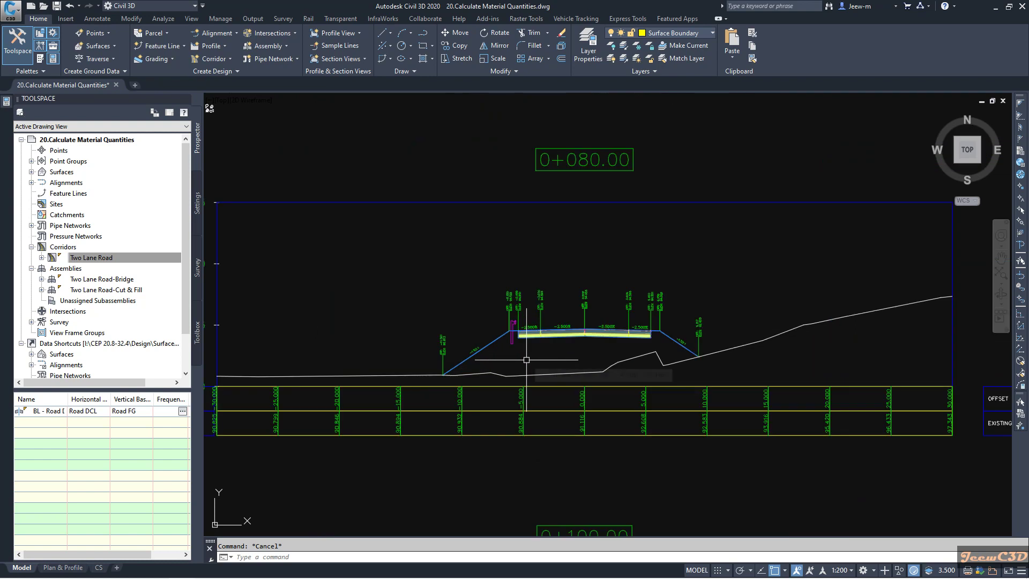